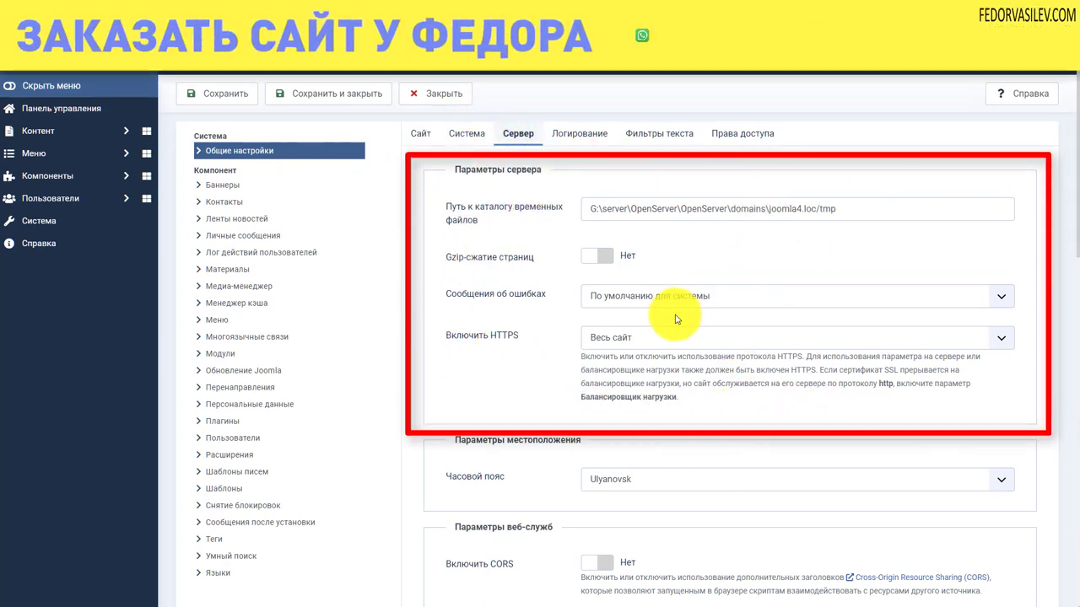
Examine the path of the temporary files directory in the server parameters.
left_click_drag(854, 207, 577, 202)
left_click(572, 211)
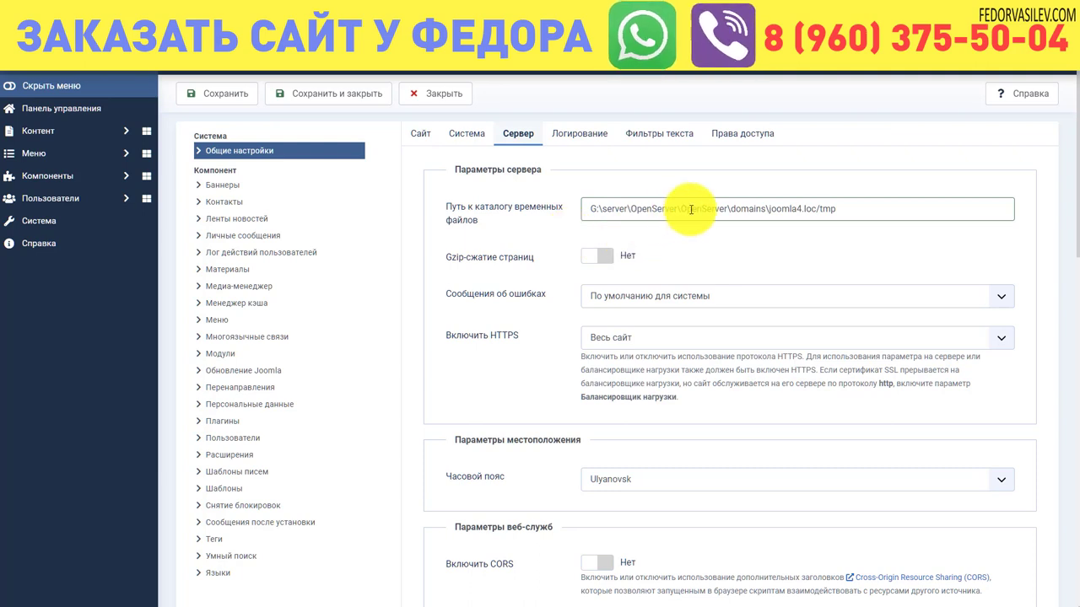
left_click_drag(855, 213, 544, 221)
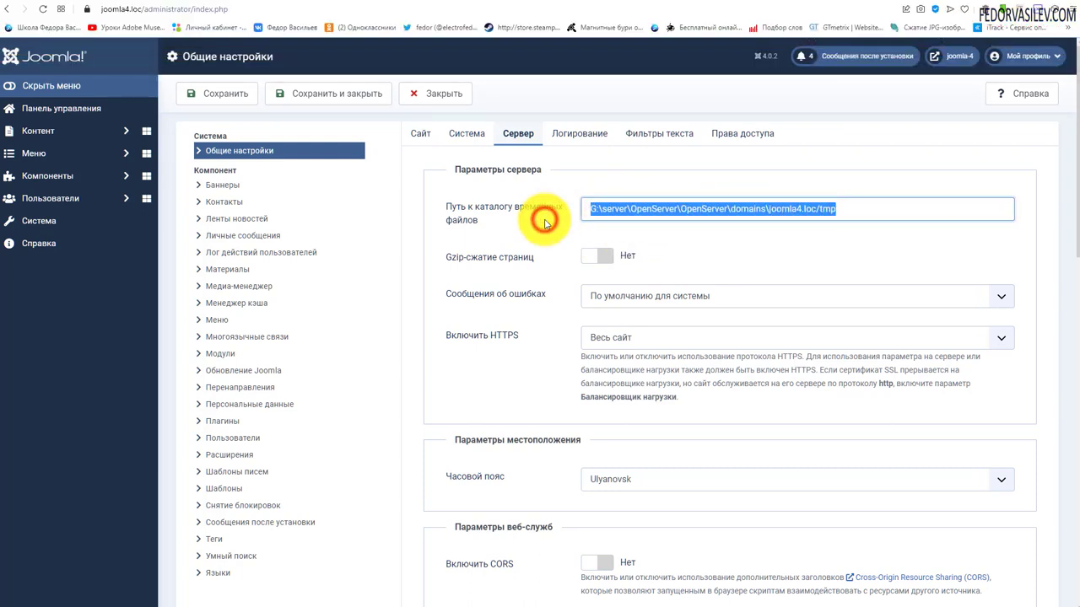
left_click(572, 219)
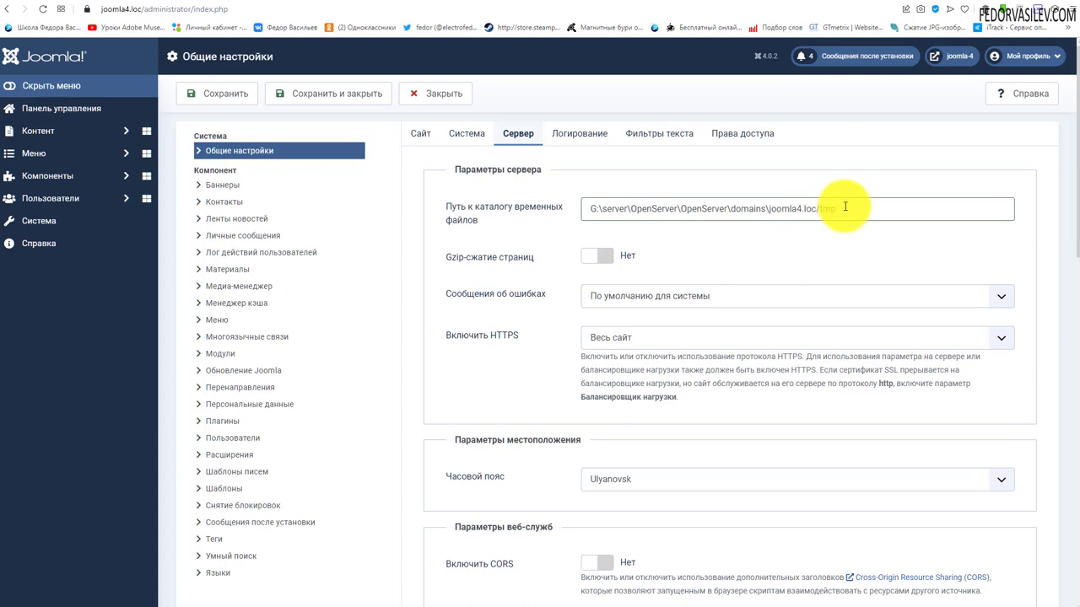
left_click_drag(847, 207, 578, 216)
left_click(579, 216)
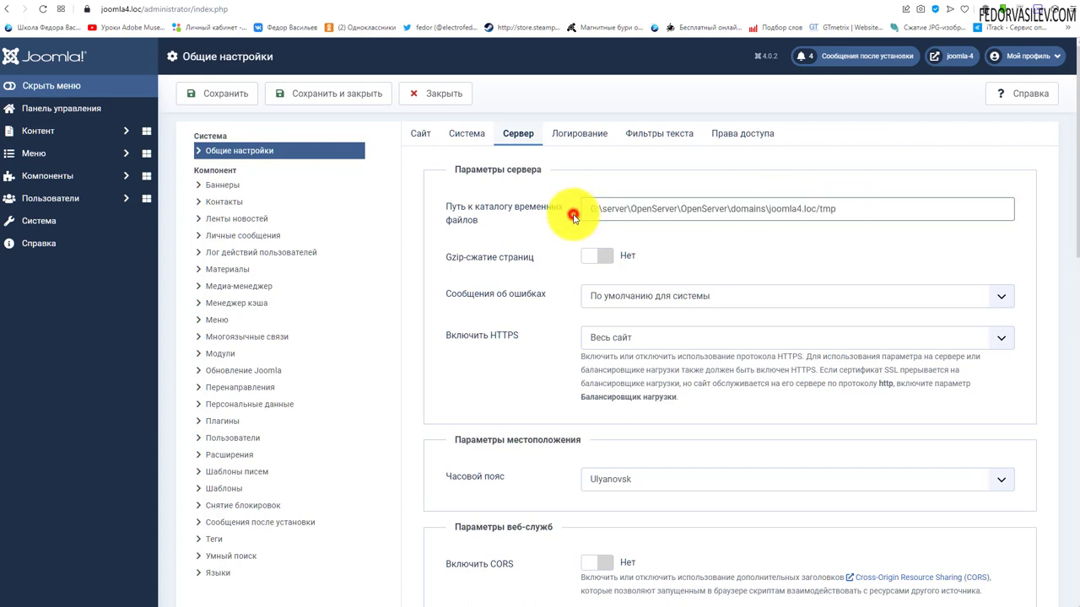
left_click(699, 207)
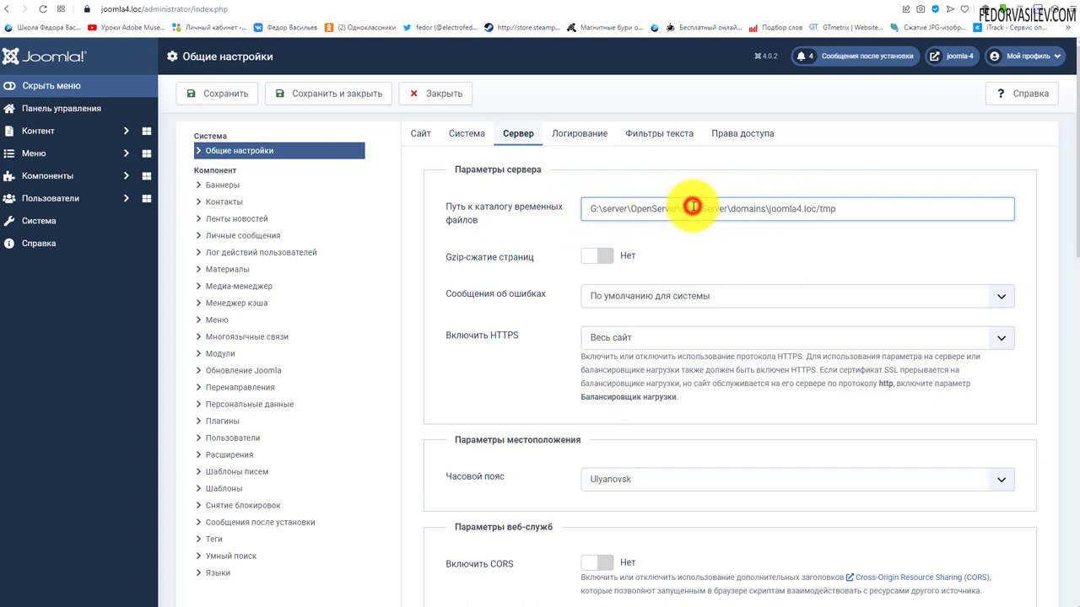
left_click_drag(874, 208, 494, 210)
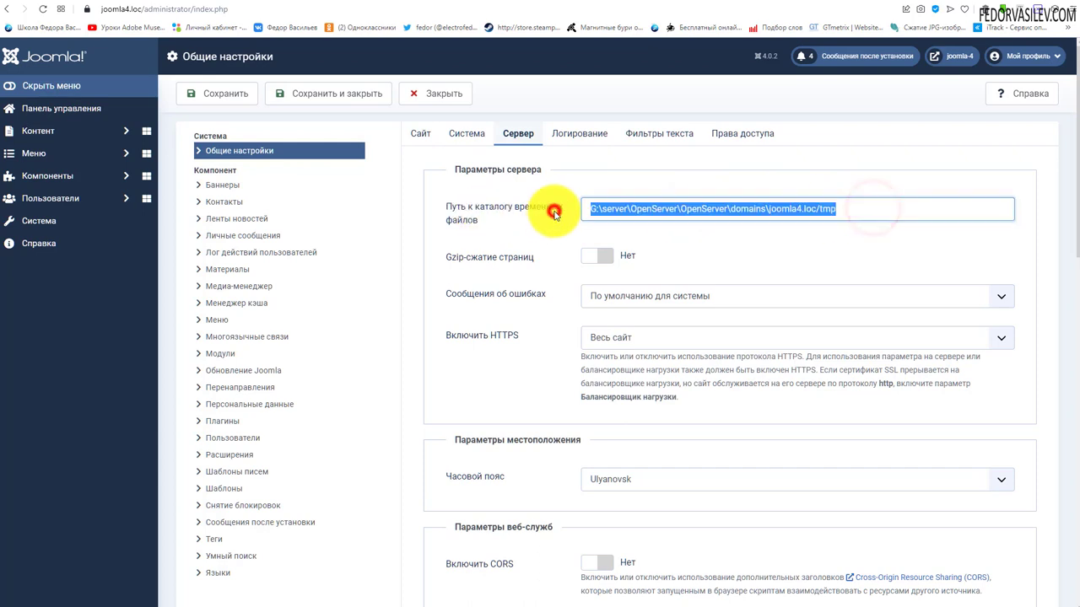
left_click(547, 216)
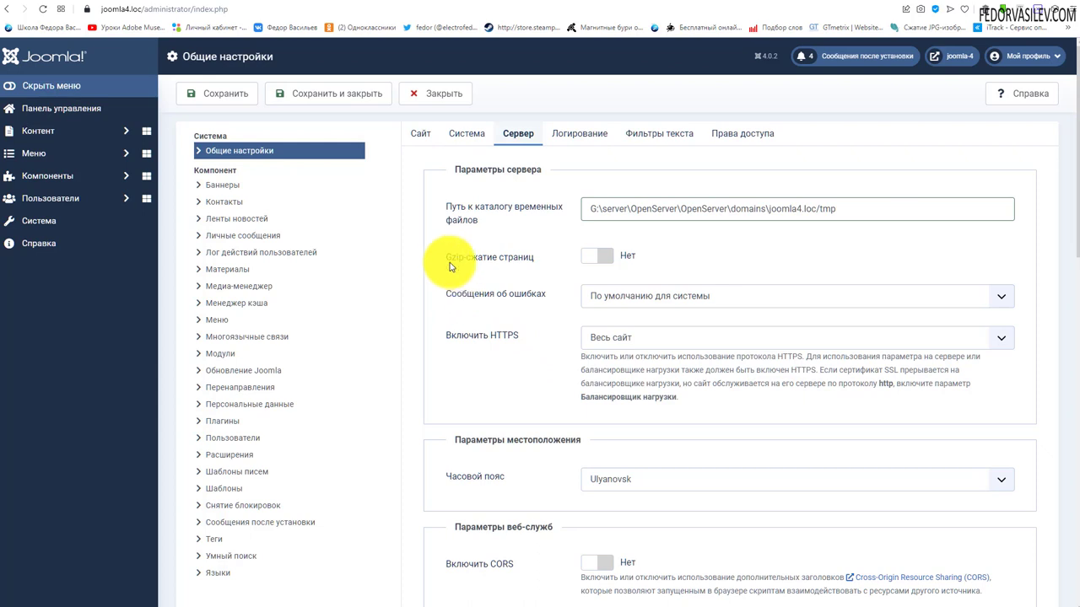
Try switching Gzip page compression on, and return it to Нет.
left_click_drag(448, 258, 507, 264)
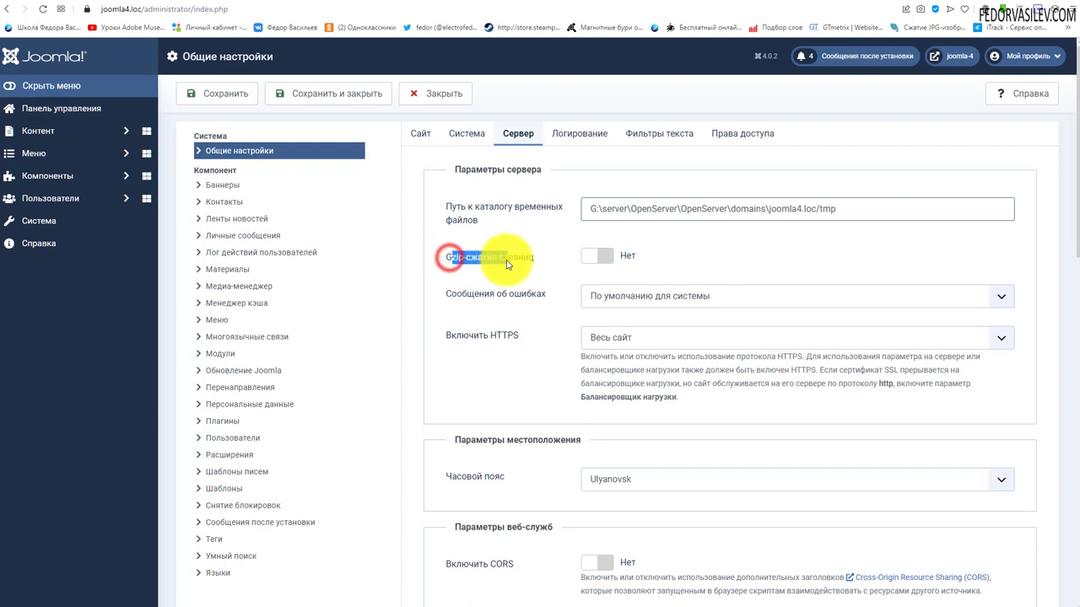
left_click(597, 257)
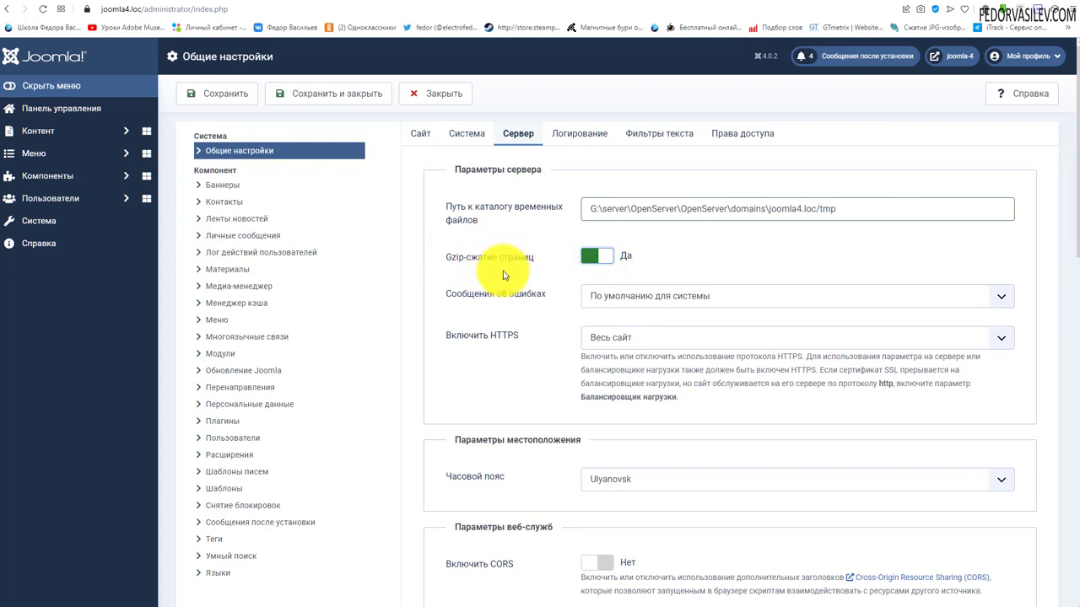
left_click(595, 255)
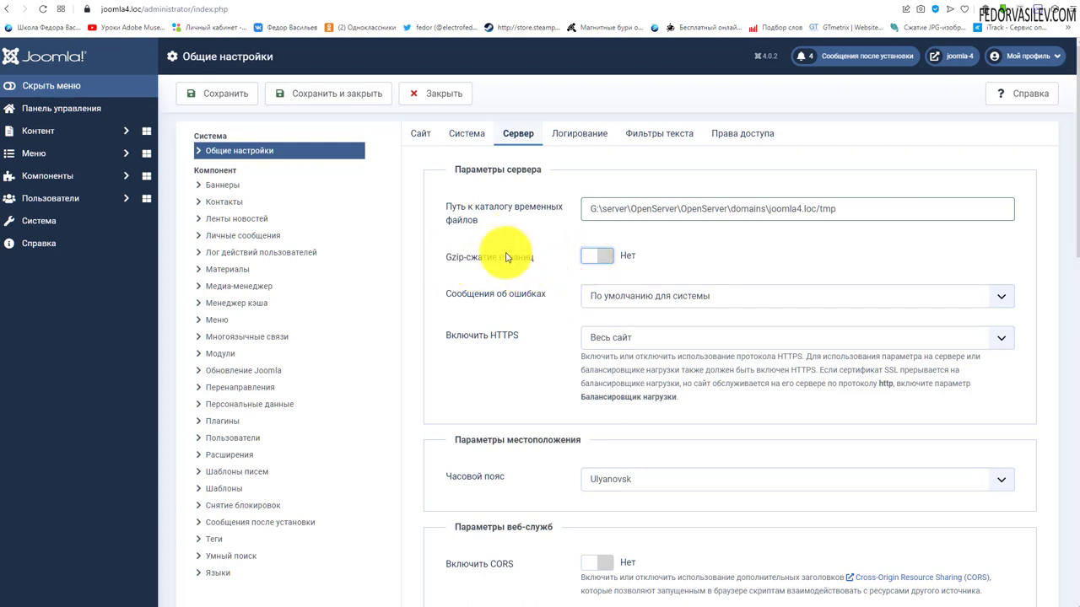
left_click(597, 256)
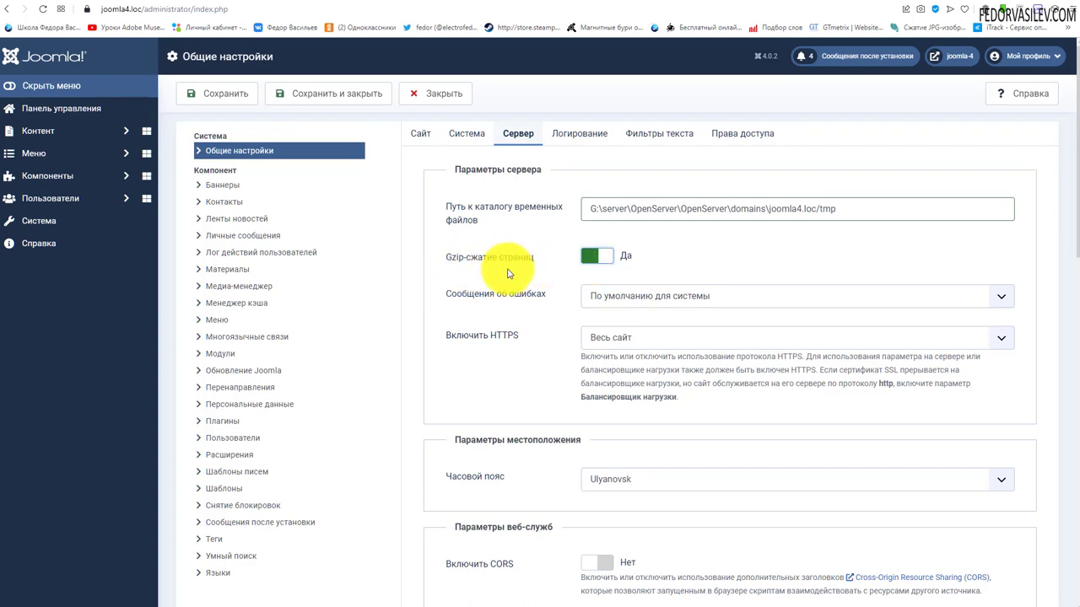
left_click(597, 256)
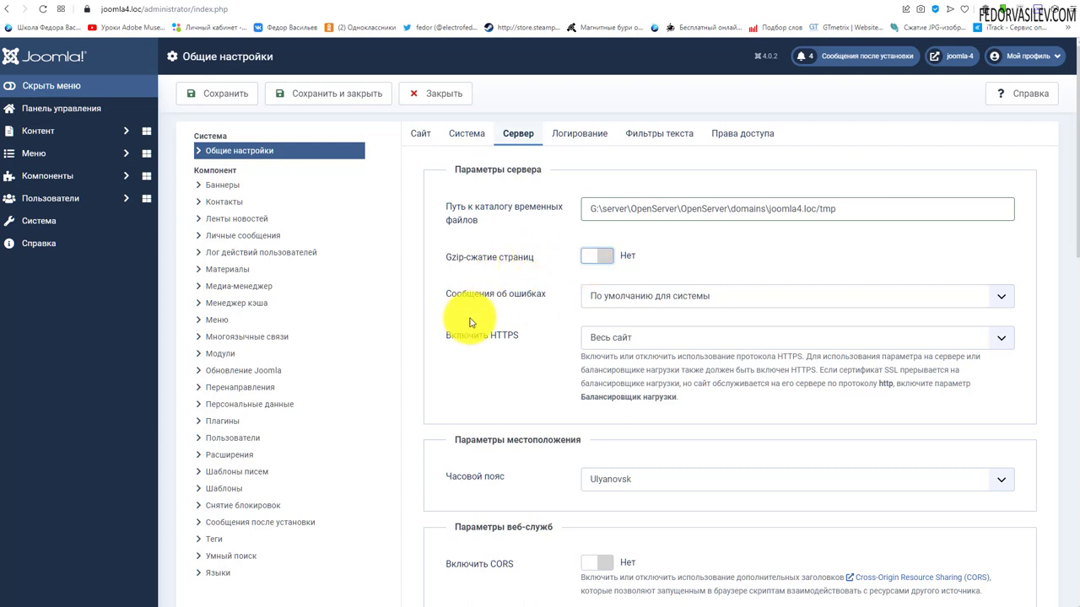
left_click(594, 257)
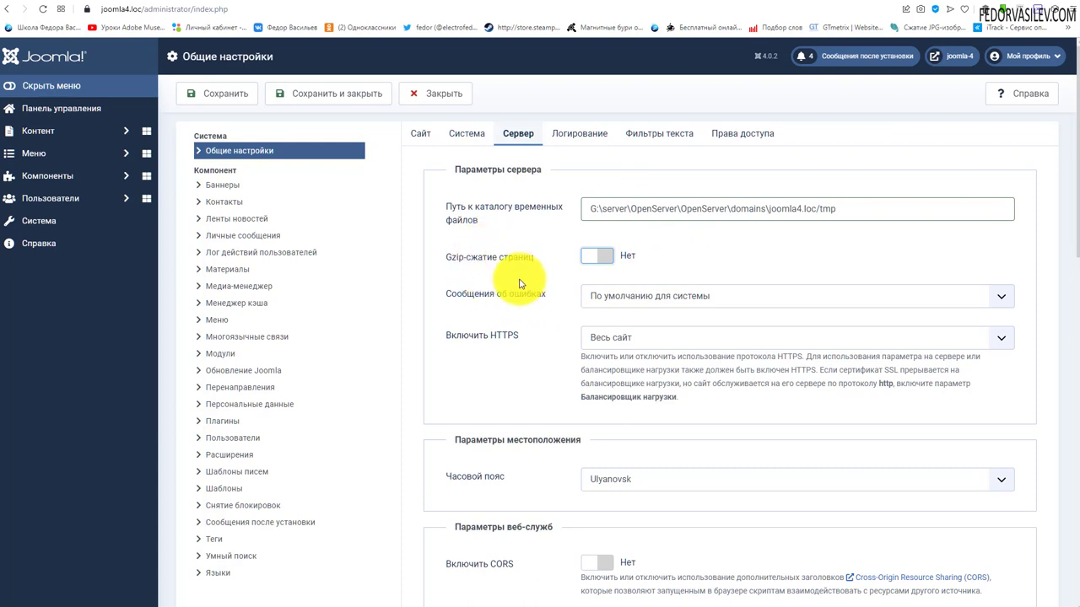
left_click(591, 256)
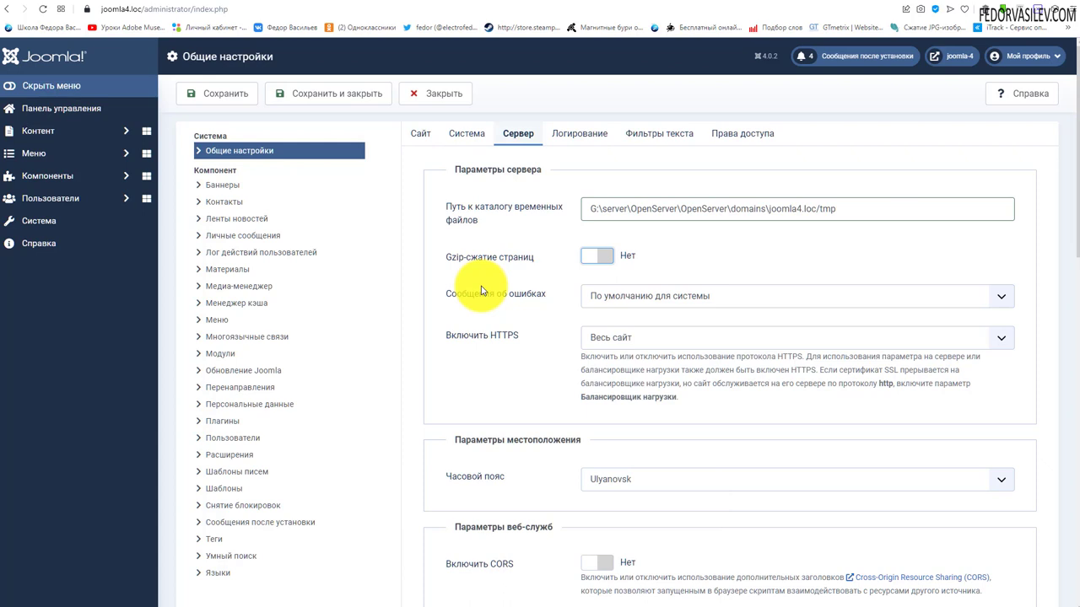
Examine the available error reporting levels and close the list without choosing another one.
left_click(650, 306)
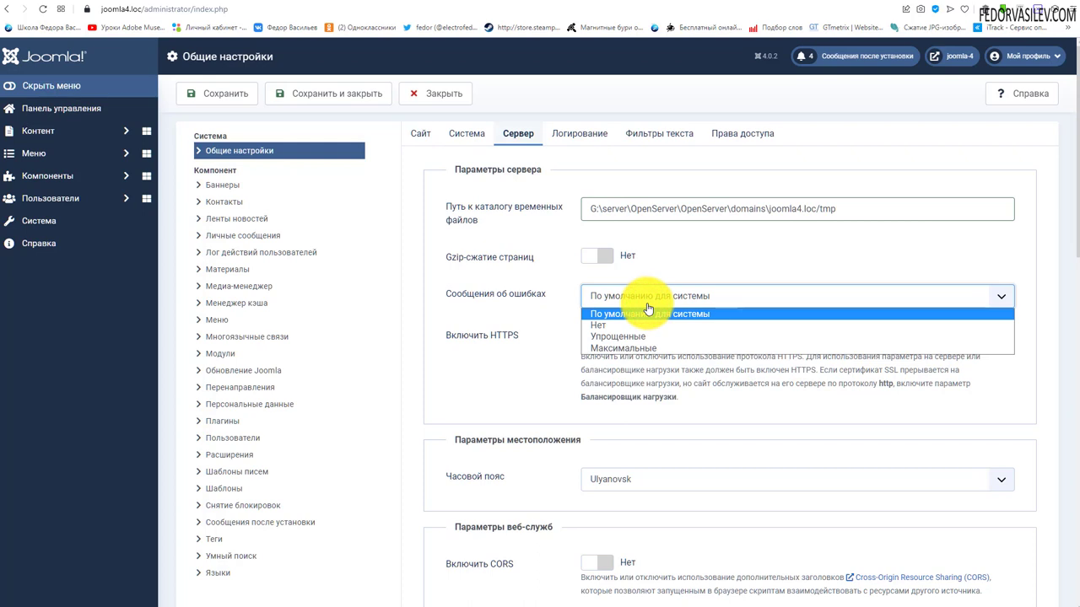
left_click(475, 286)
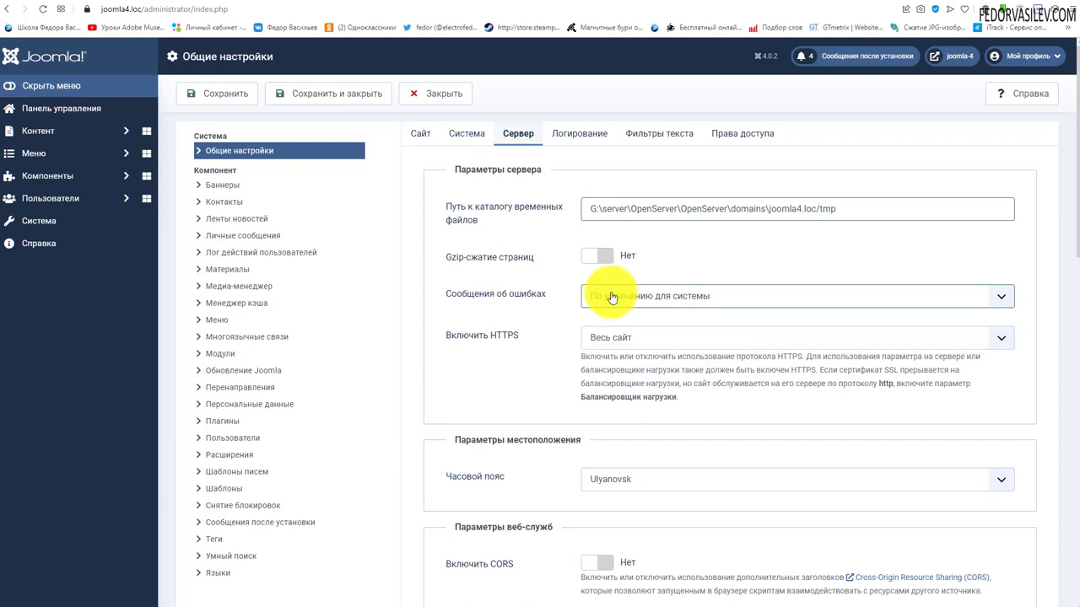
left_click(465, 290)
left_click(482, 285)
left_click(637, 297)
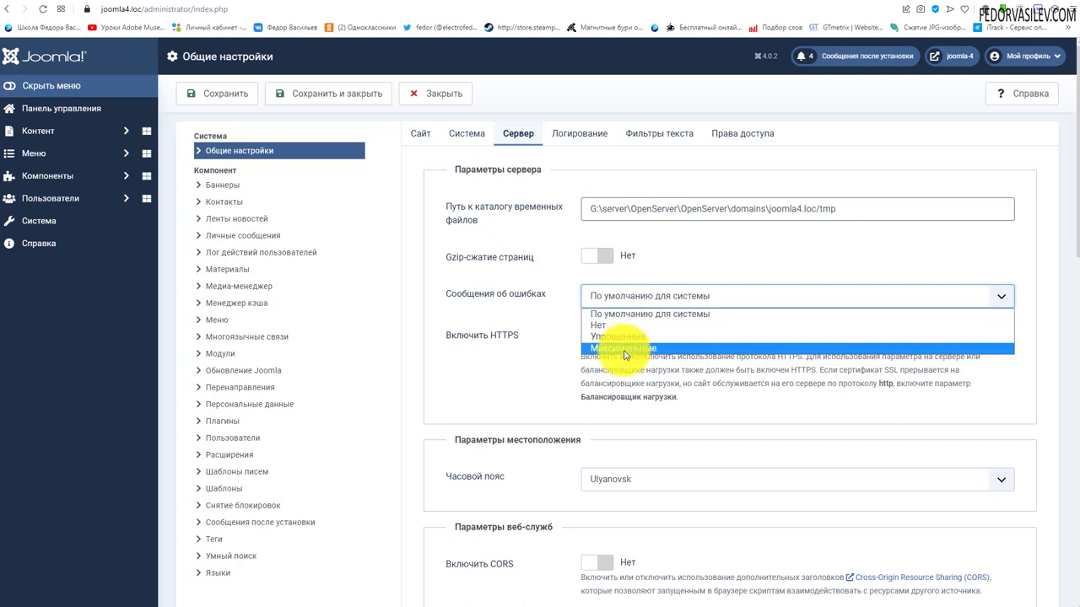
left_click(533, 305)
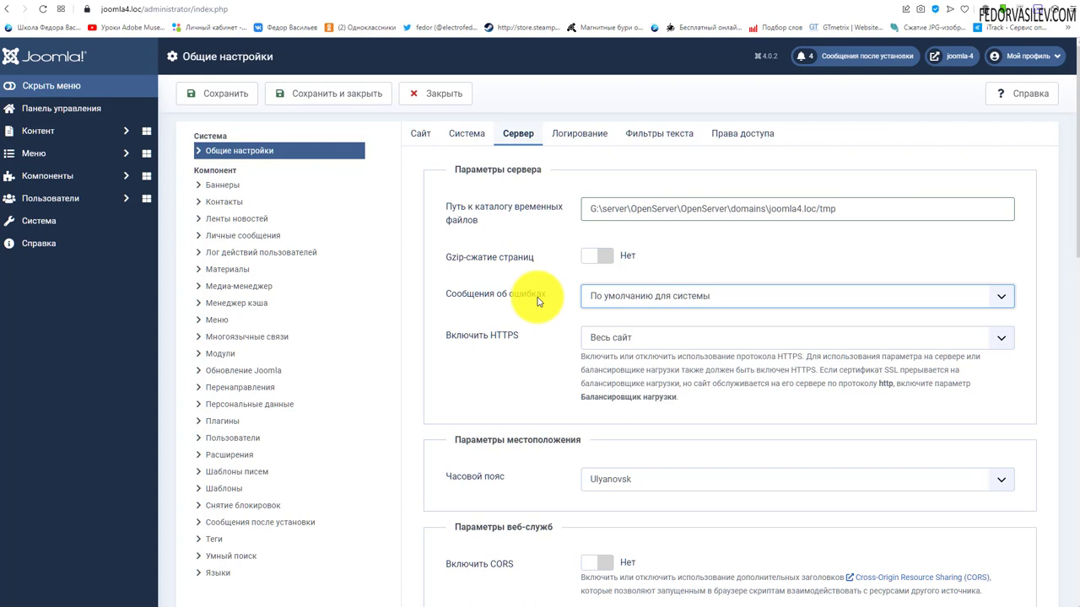
left_click(602, 295)
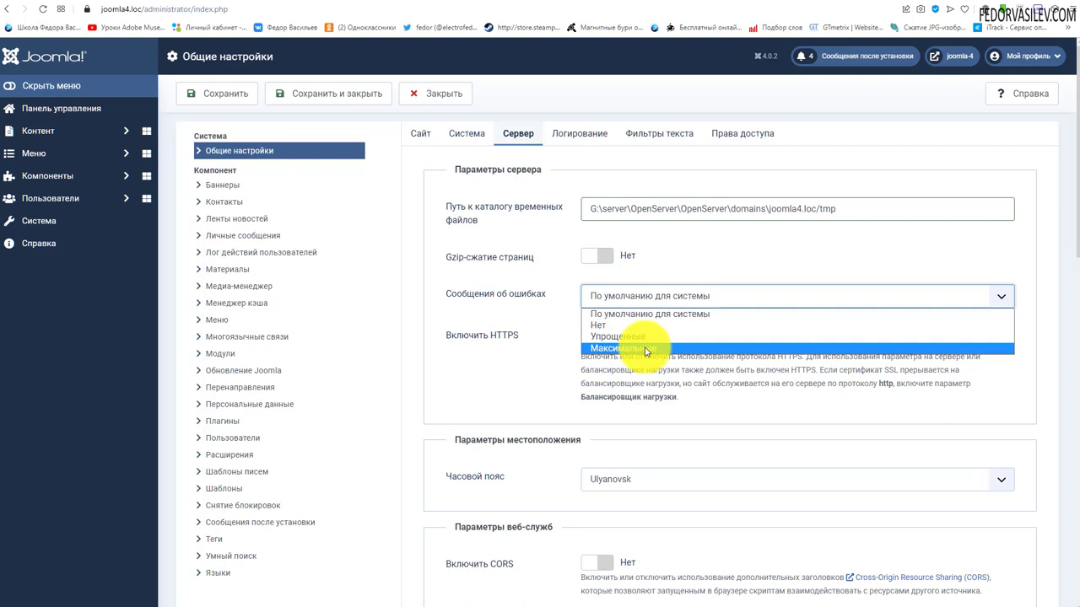
key("Escape")
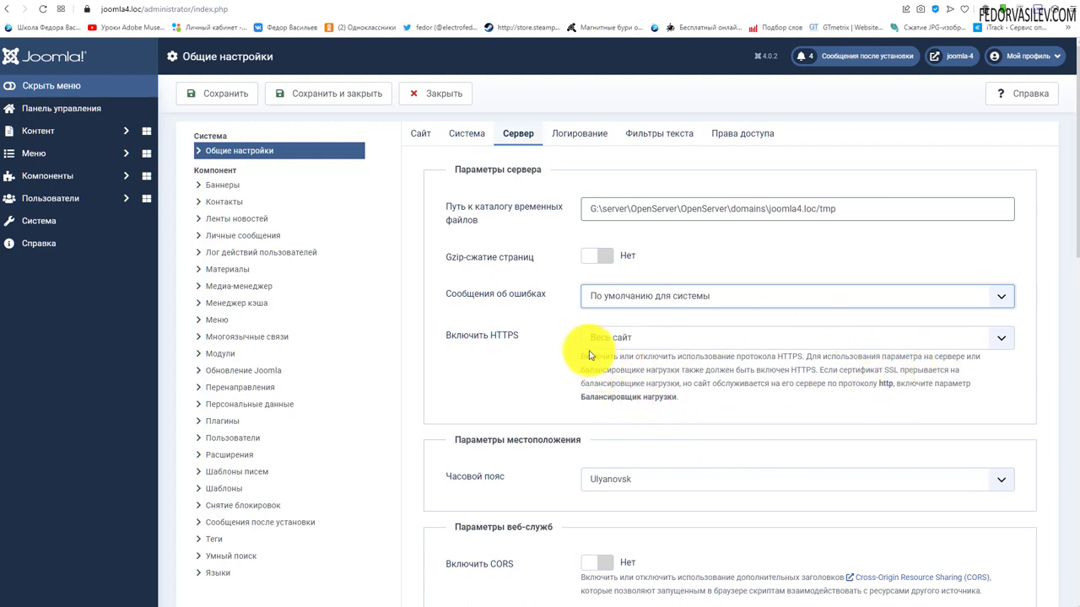
Examine the time zone choices in the location parameters without choosing another one.
scroll(707, 362, "down", 2)
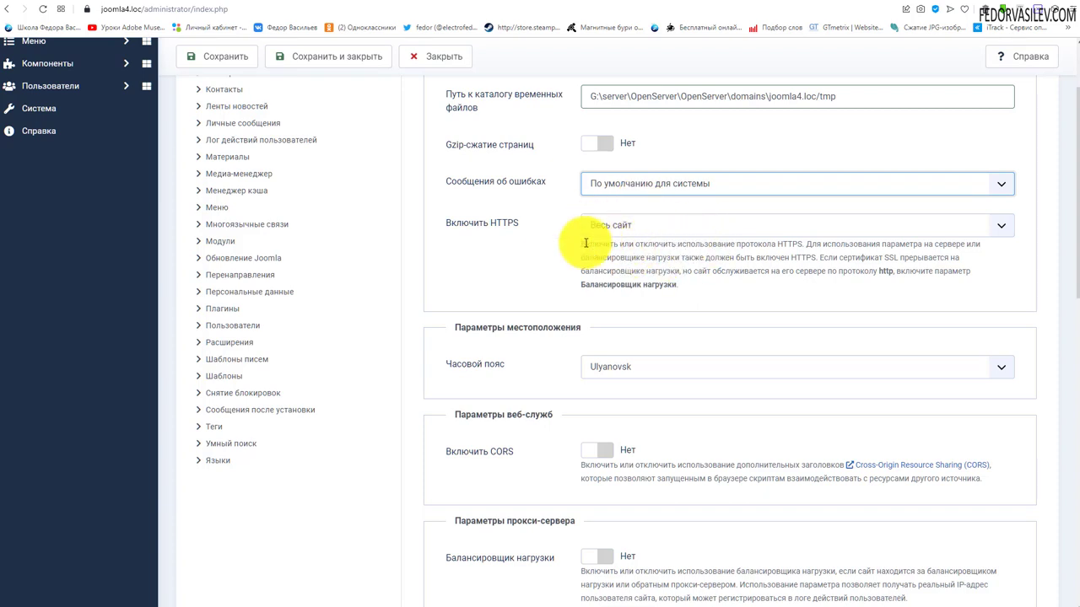
scroll(428, 279, "down", 4)
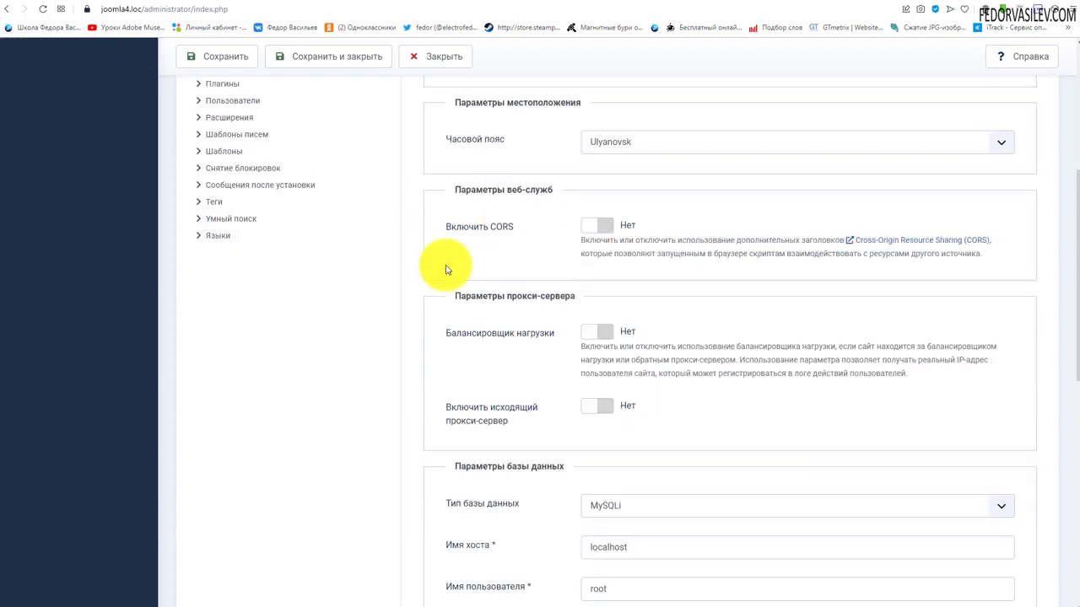
scroll(441, 272, "up", 1)
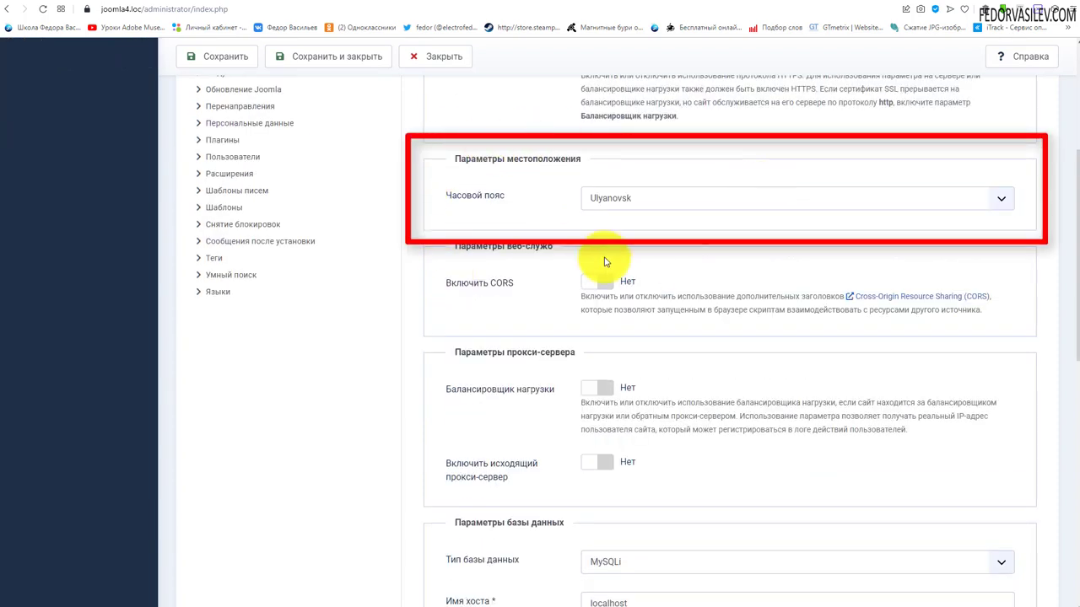
left_click(663, 204)
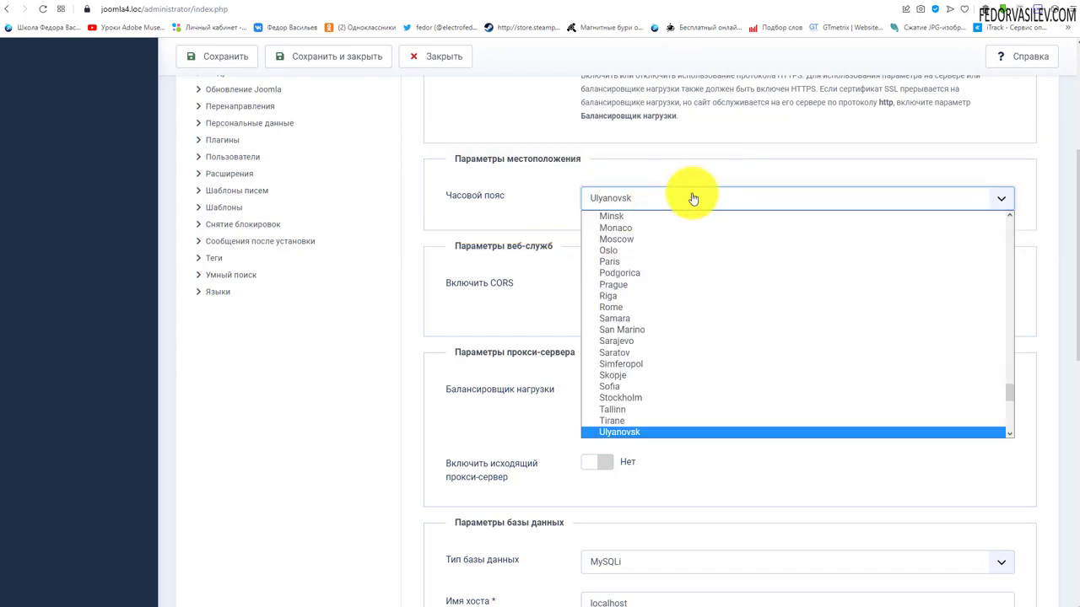
left_click(532, 198)
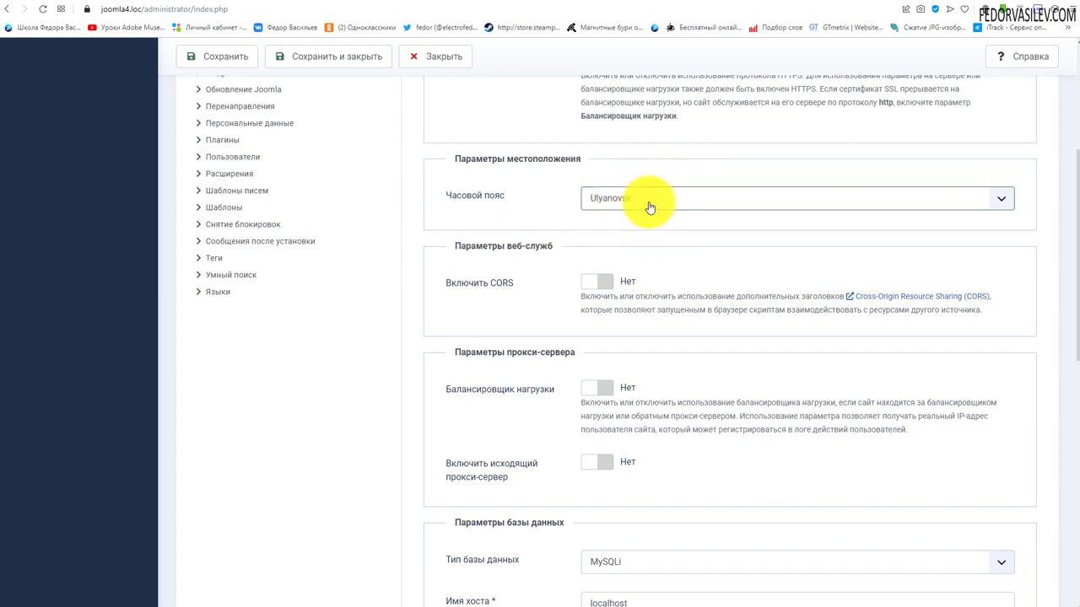
Switch CORS on in the web services parameters to reveal its Access-Control fields, and switch it back off.
scroll(532, 151, "down", 2)
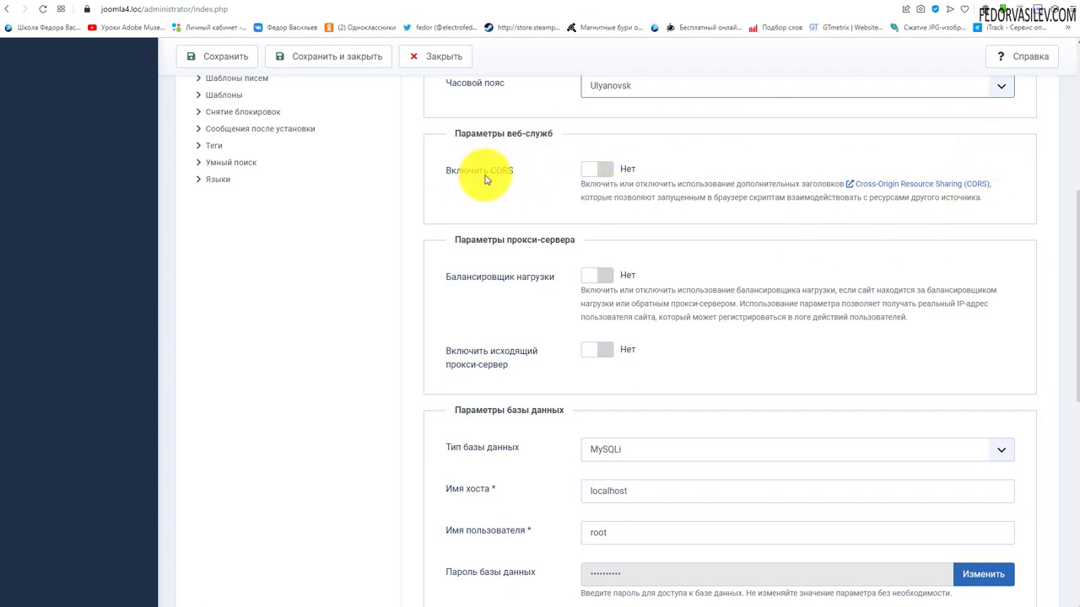
left_click(599, 169)
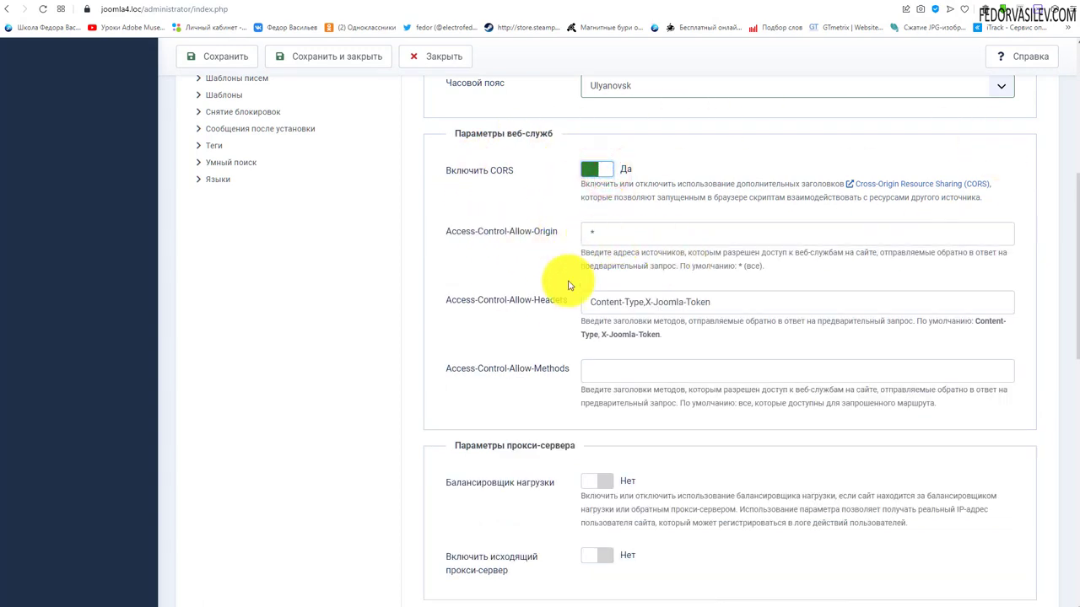
left_click(592, 169)
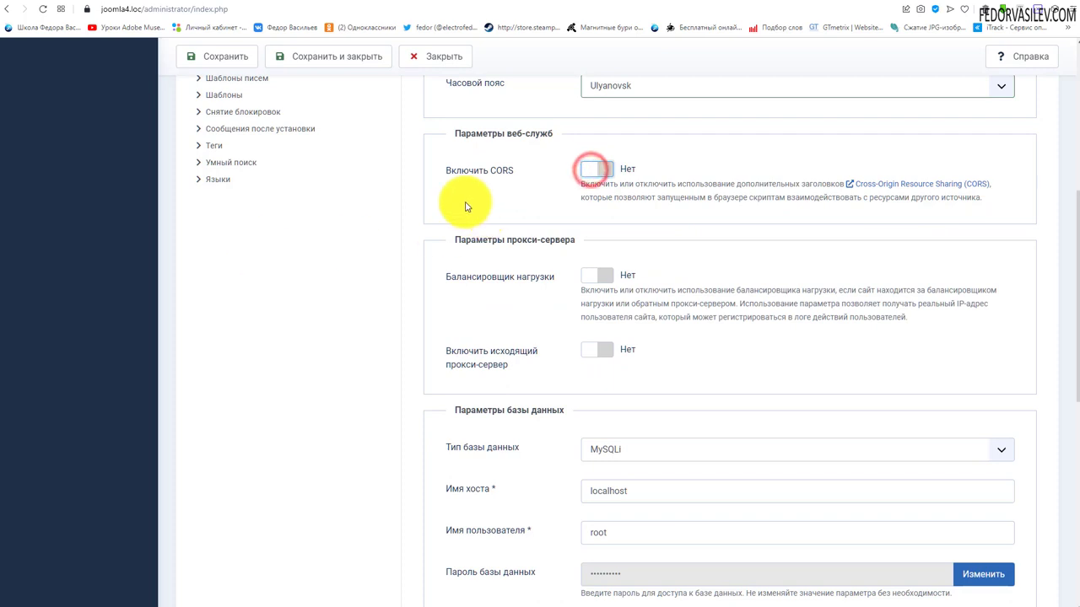
Enable the load balancer in the proxy server parameters.
scroll(777, 182, "down", 1)
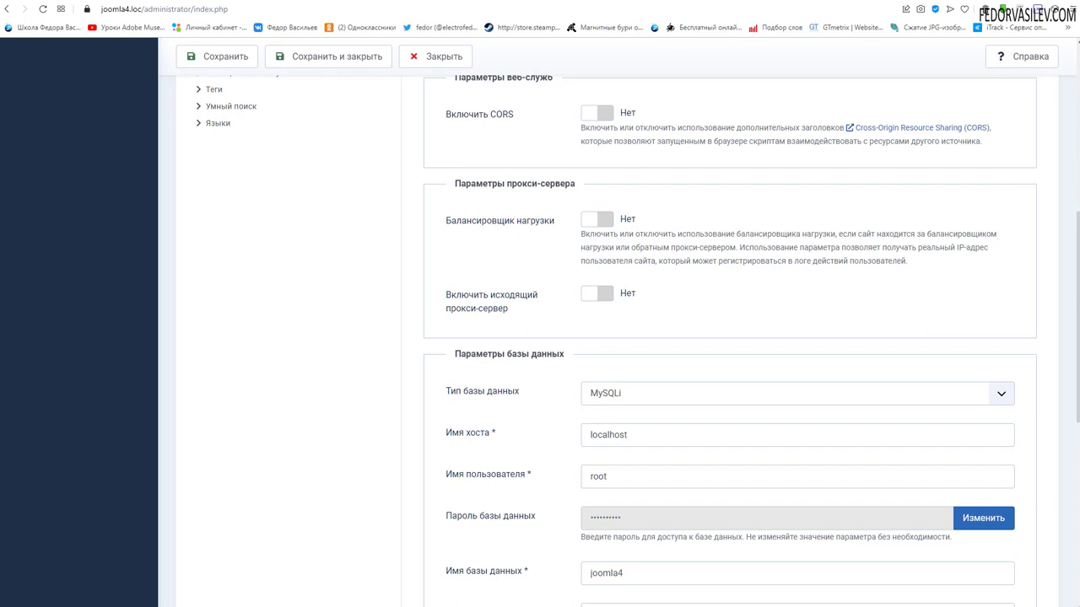
left_click(597, 219)
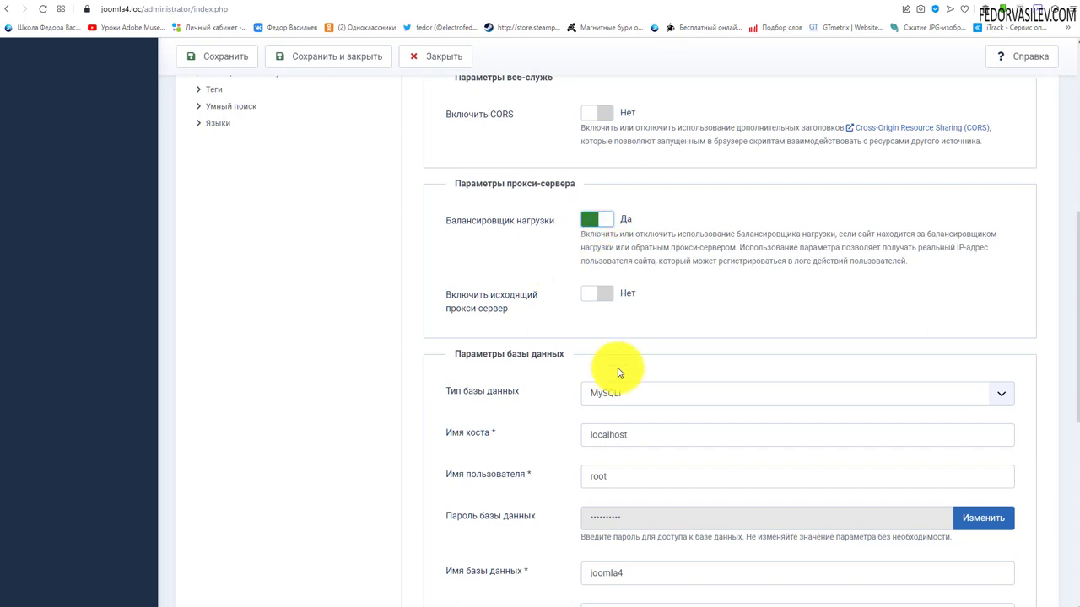
Switch the outbound proxy on to reveal its host, port and login fields, and switch it back off.
left_click(591, 301)
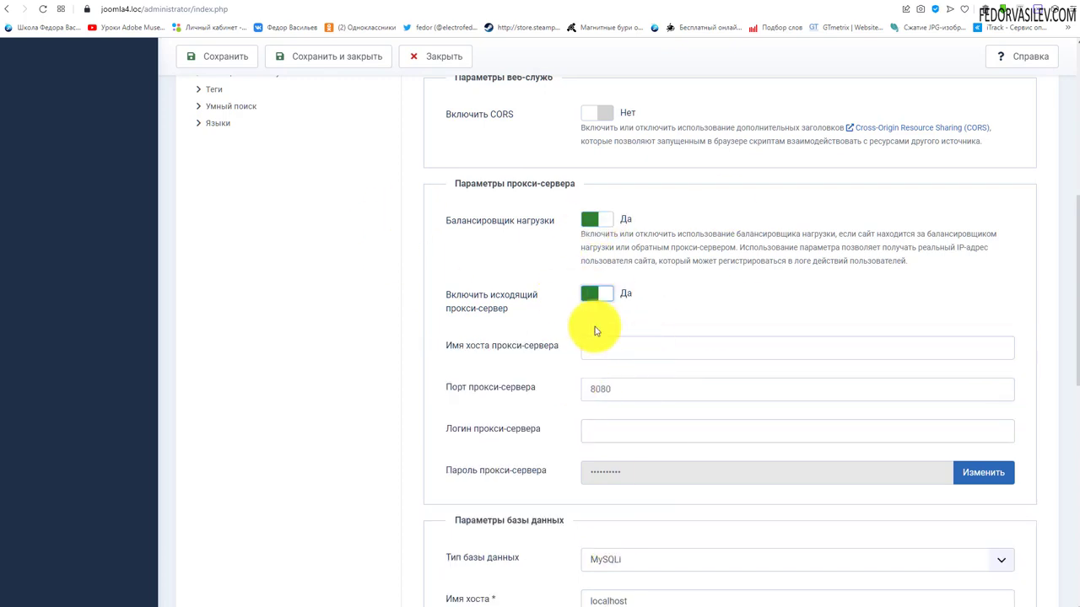
left_click(588, 297)
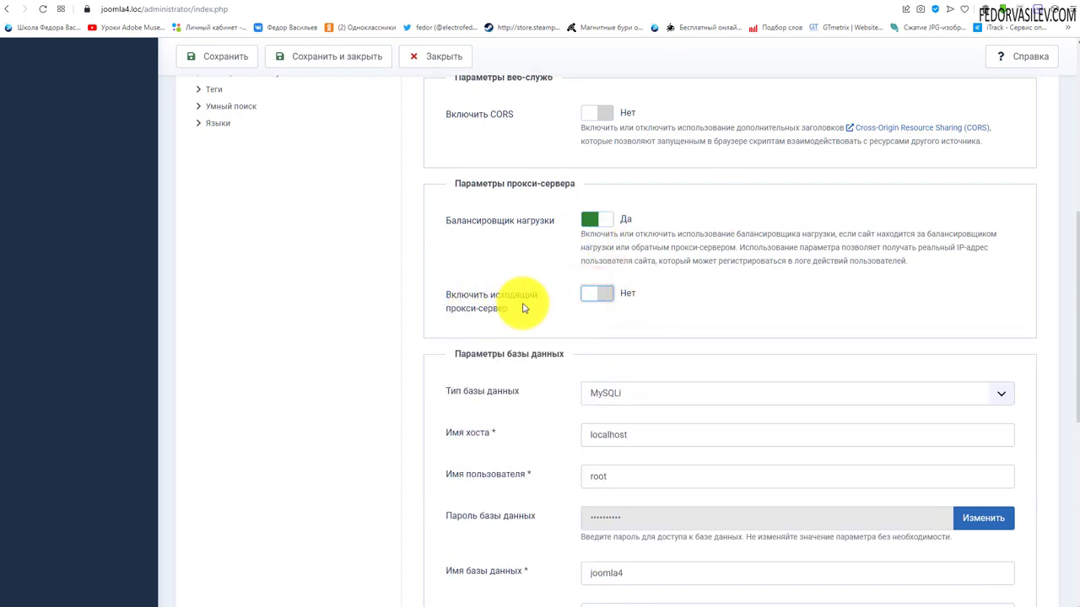
left_click(609, 294)
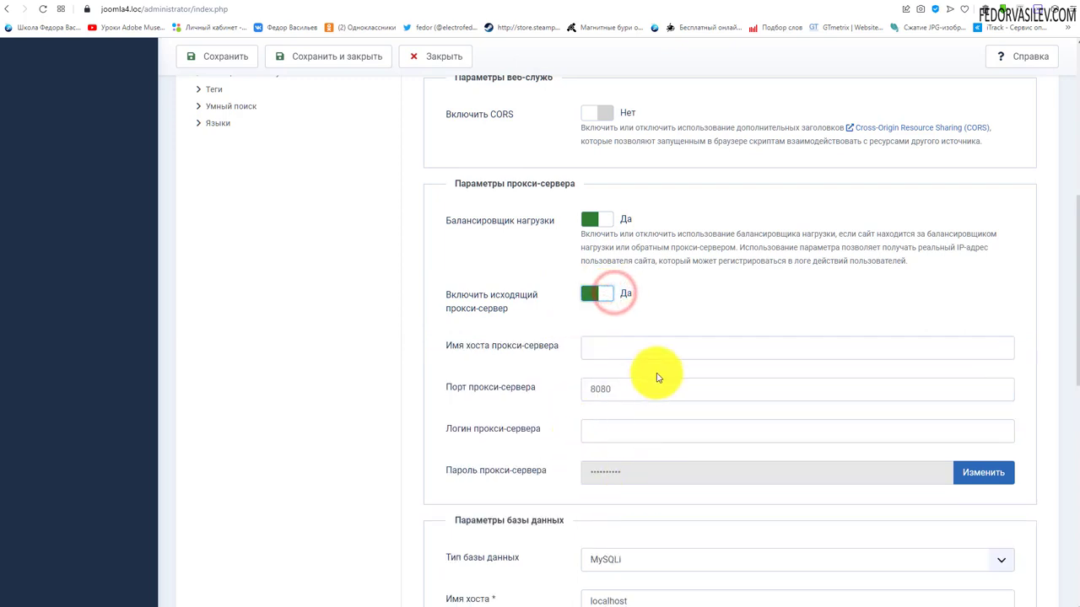
left_click(590, 294)
Review the database connection parameters, and continue to the mail parameters at the end of the server settings.
scroll(670, 253, "down", 2)
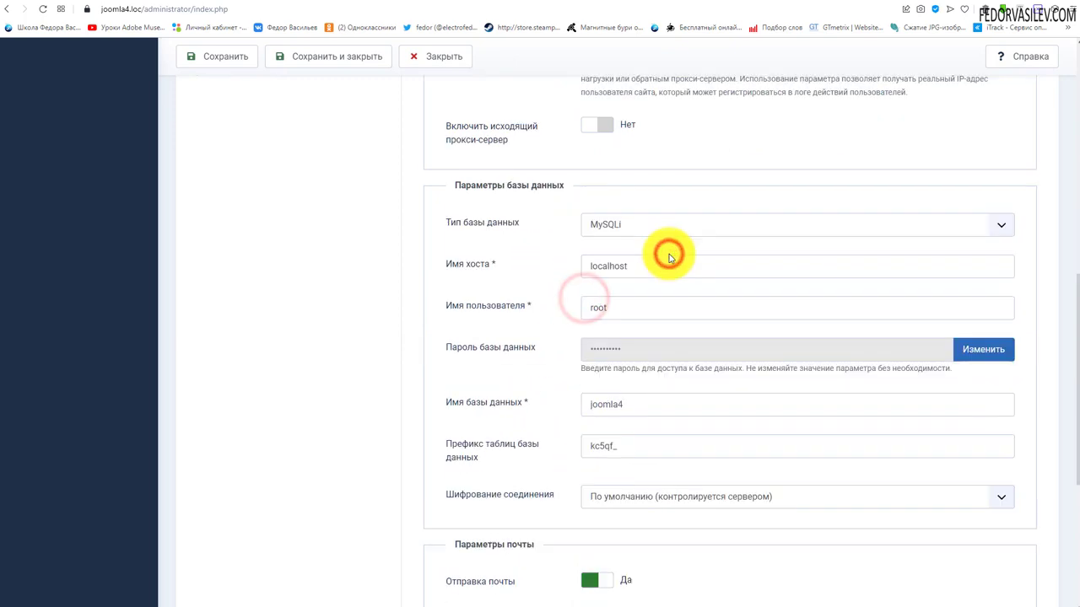
scroll(669, 257, "down", 1)
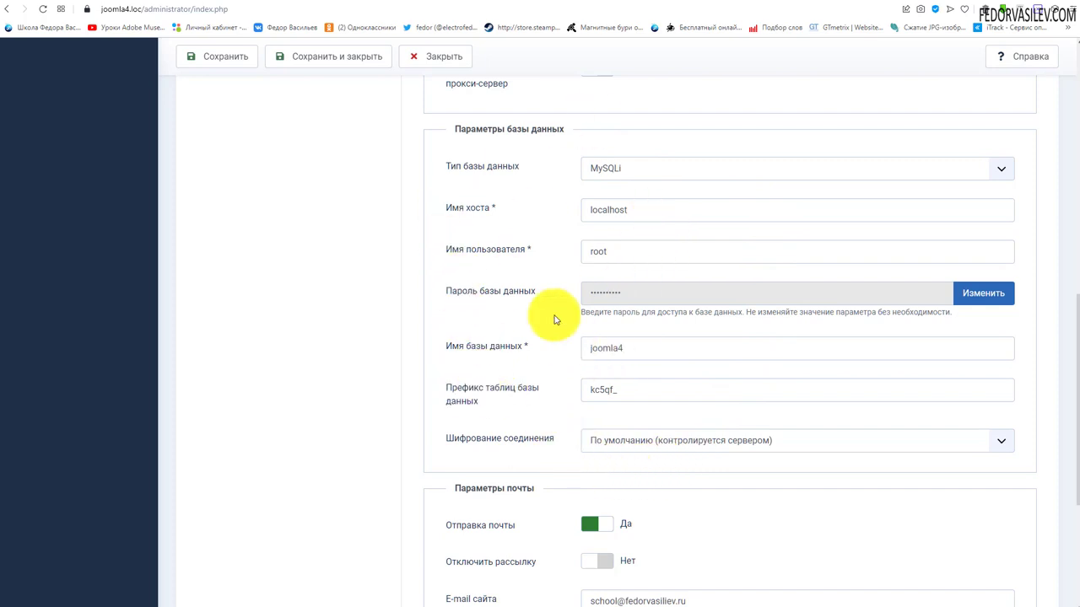
scroll(717, 237, "down", 3)
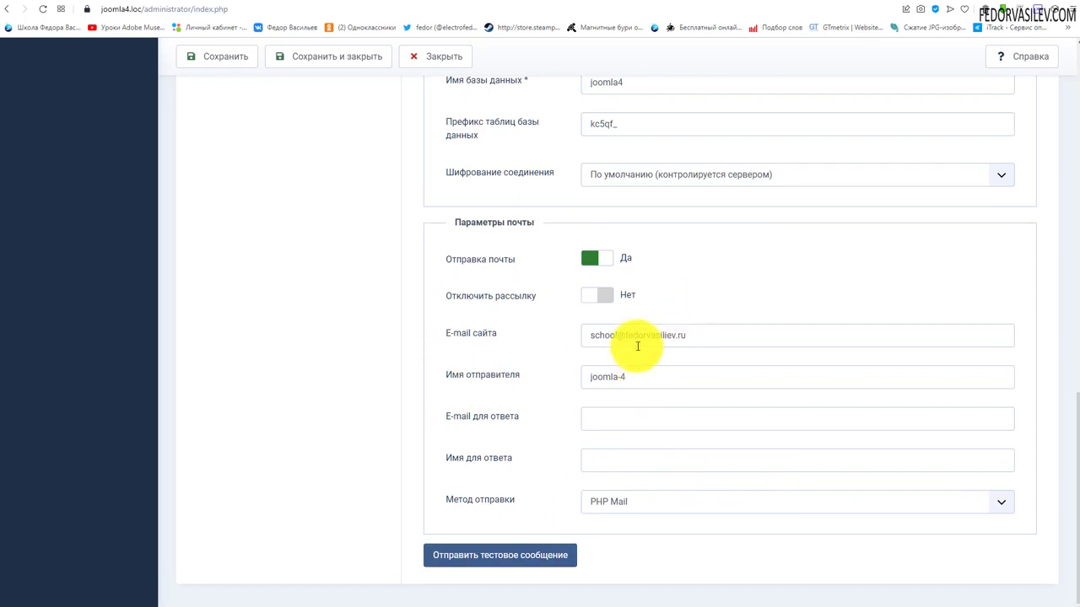
Examine the site e-mail address in the mail parameters by highlighting the whole address without changing it.
left_click_drag(707, 334, 472, 343)
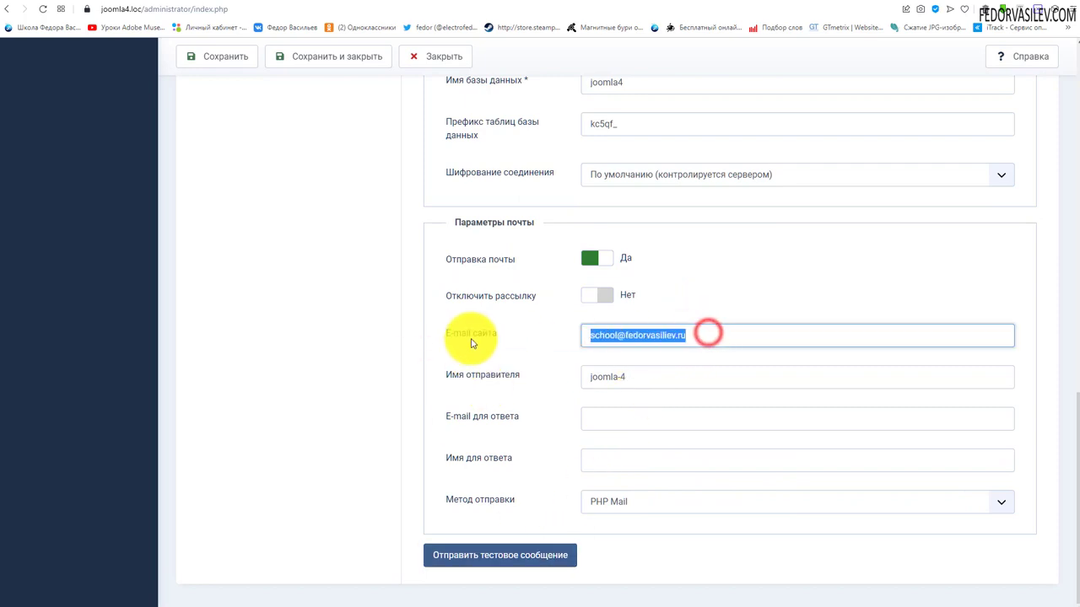
left_click(632, 338)
left_click_drag(705, 334, 465, 397)
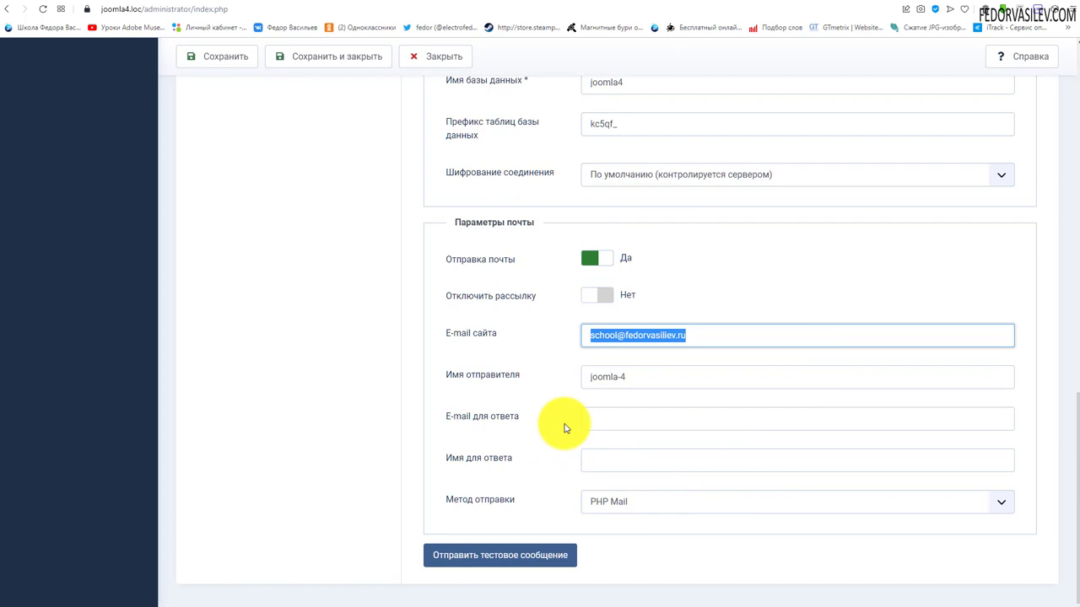
left_click(639, 336)
left_click_drag(706, 334, 567, 338)
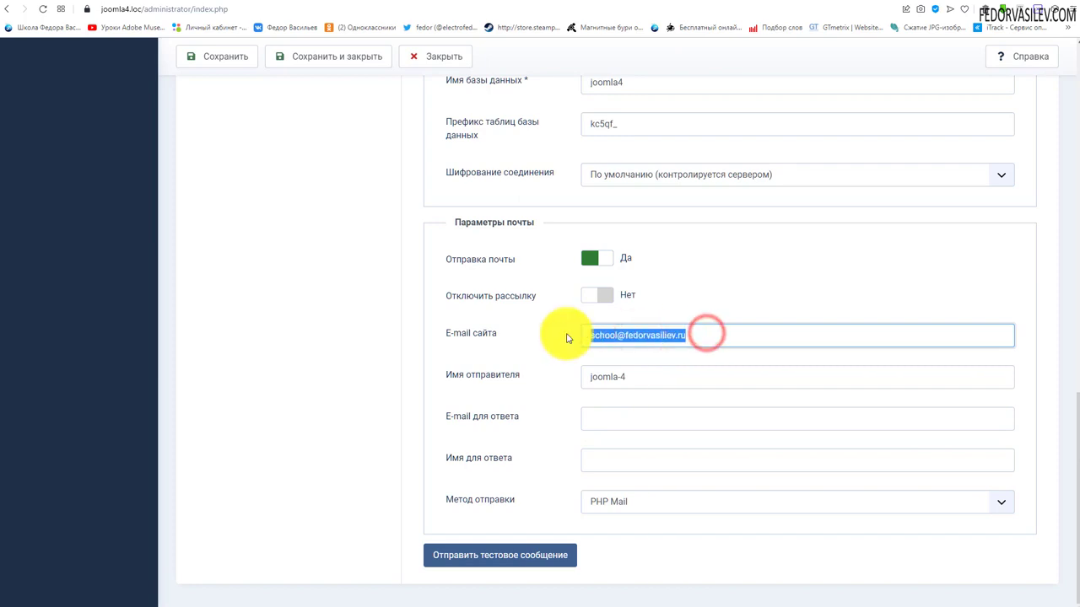
left_click(534, 342)
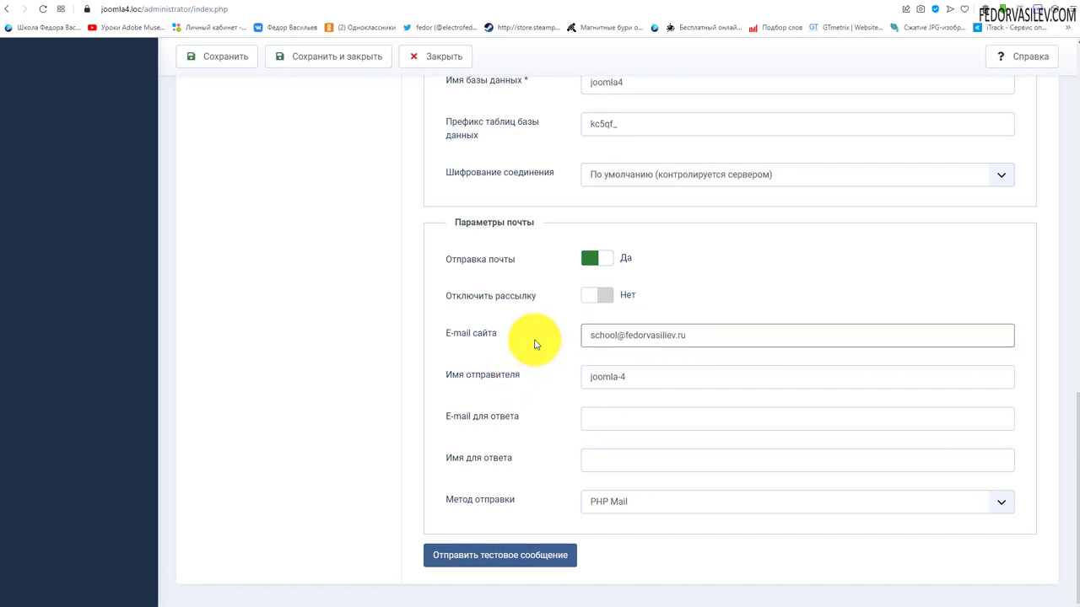
left_click_drag(700, 335, 547, 344)
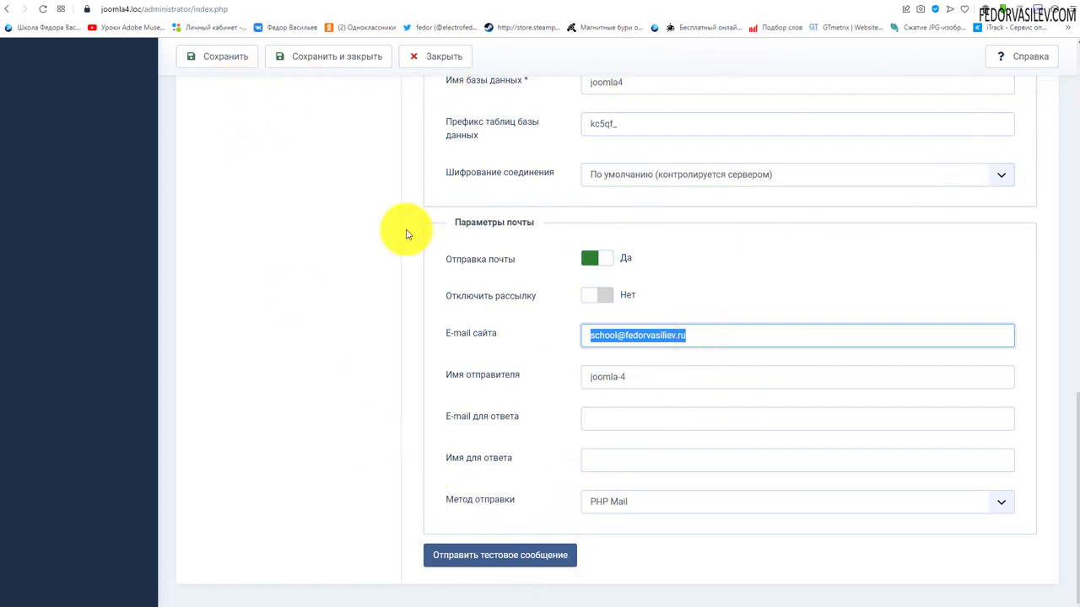
left_click(609, 342)
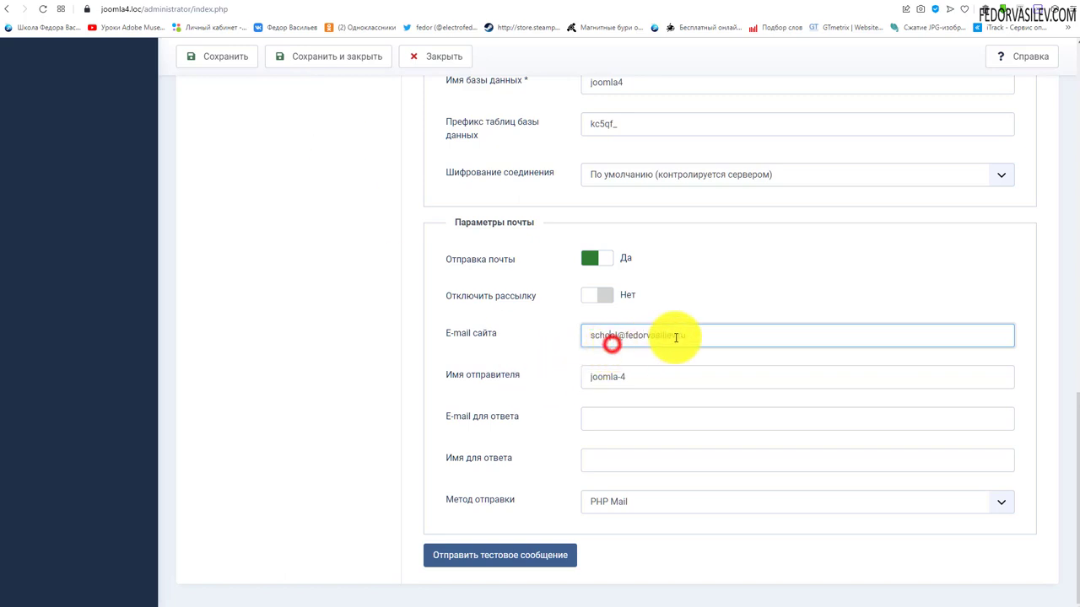
left_click_drag(697, 335, 574, 340)
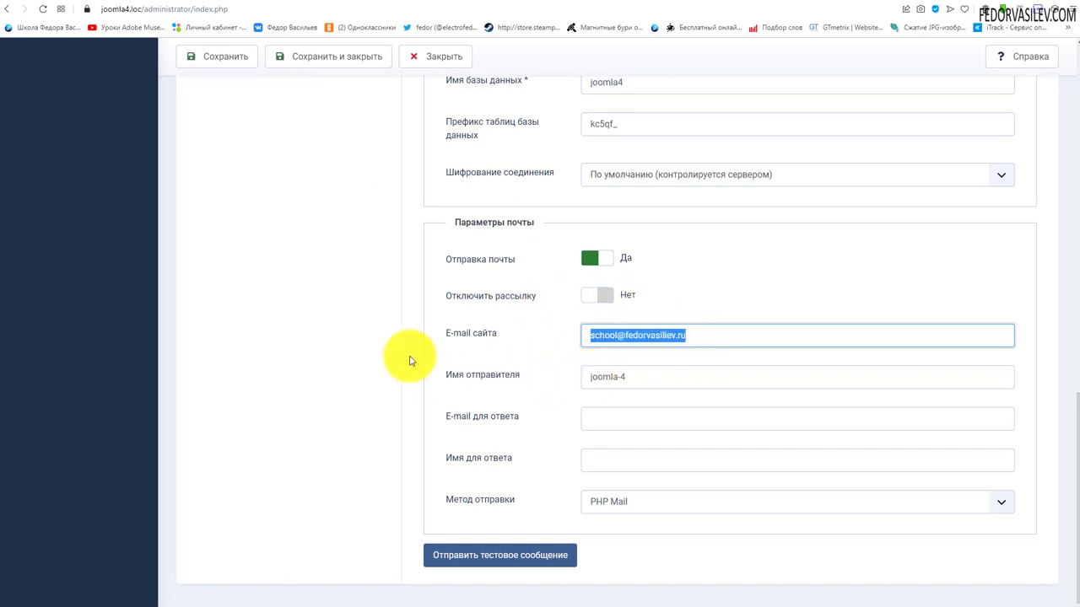
left_click(673, 336)
left_click_drag(701, 335, 559, 340)
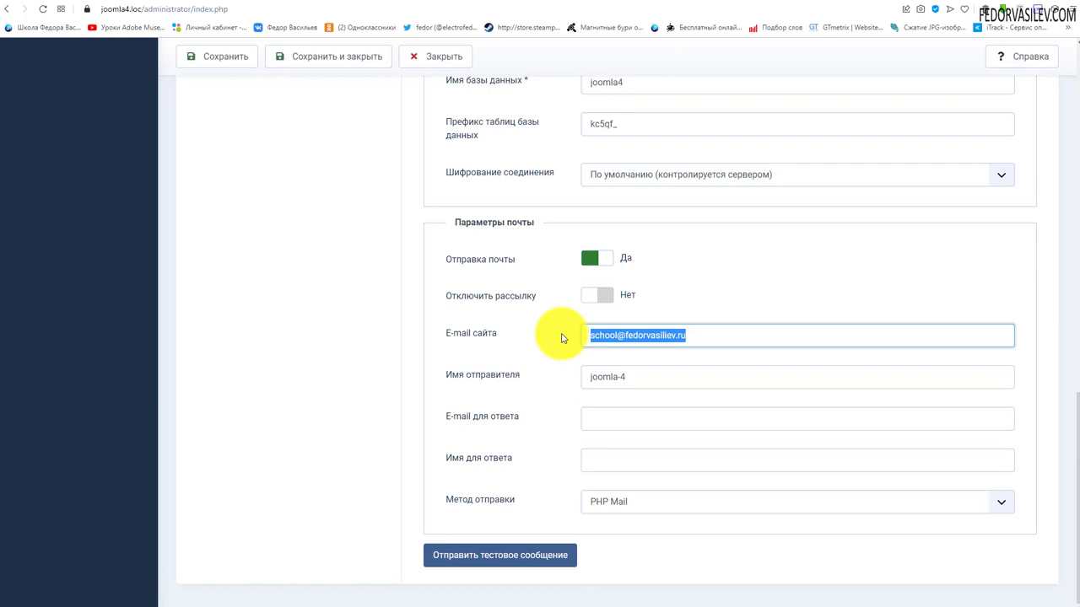
left_click(561, 338)
left_click(701, 335)
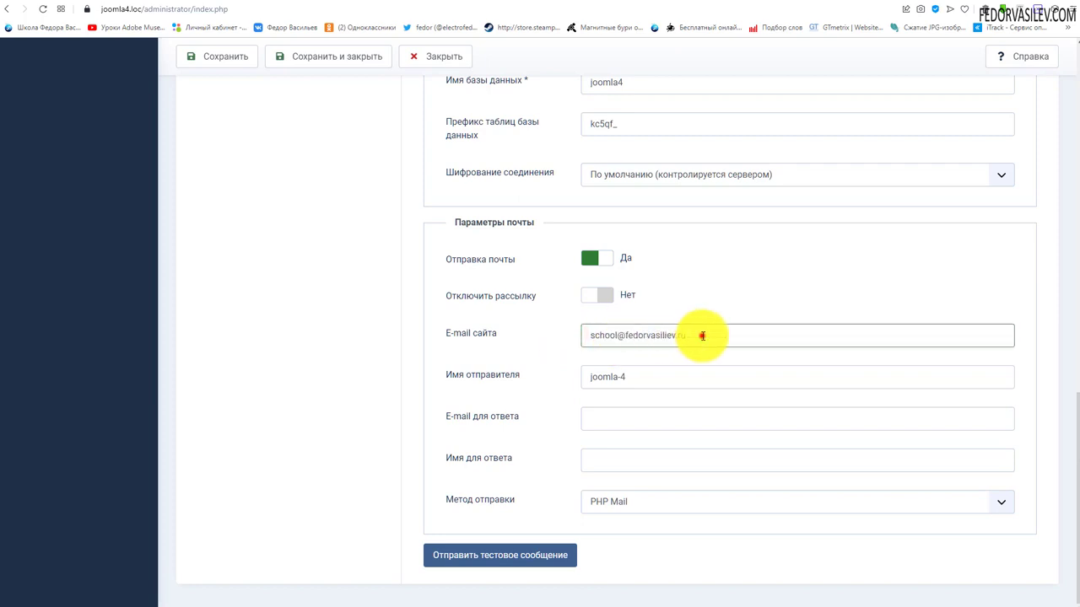
left_click_drag(702, 336, 514, 337)
left_click(549, 338)
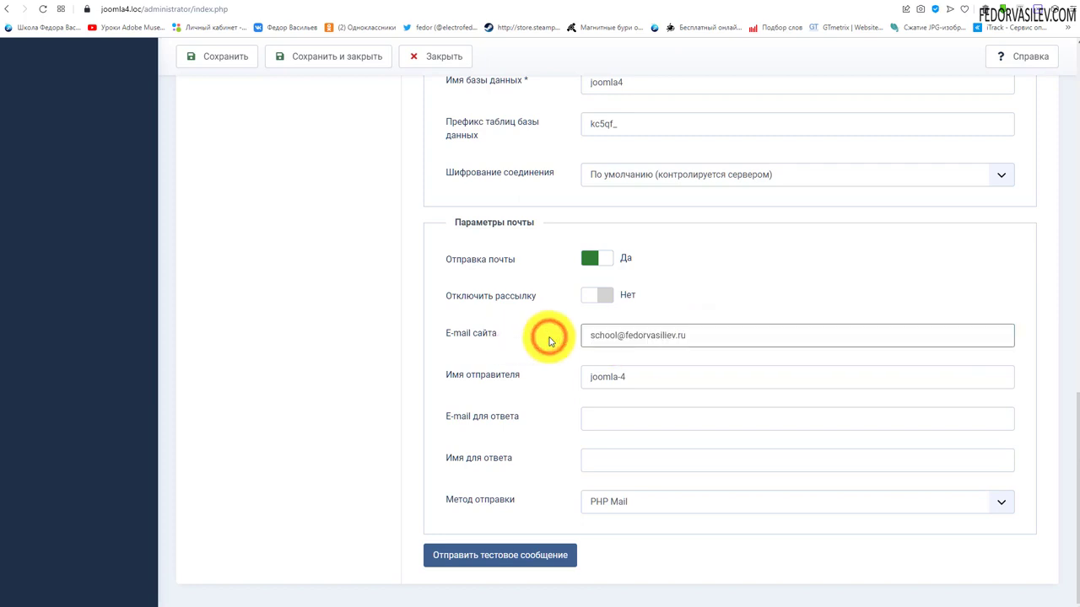
left_click_drag(586, 337, 555, 338)
left_click(554, 340)
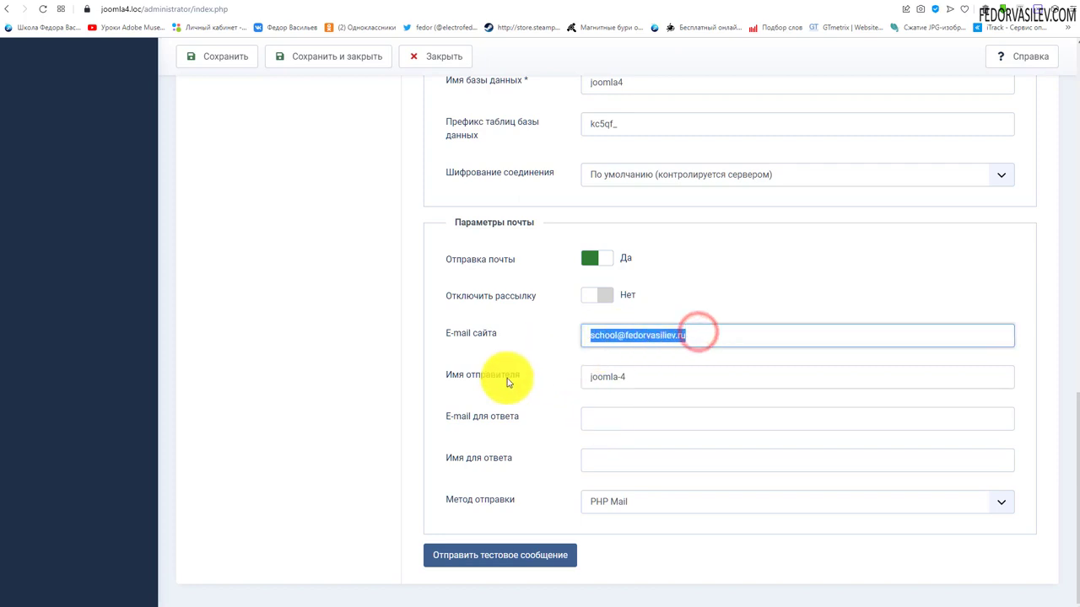
Highlight only the domain part of the site e-mail address, and clear the selection.
left_click(566, 357)
left_click(622, 335)
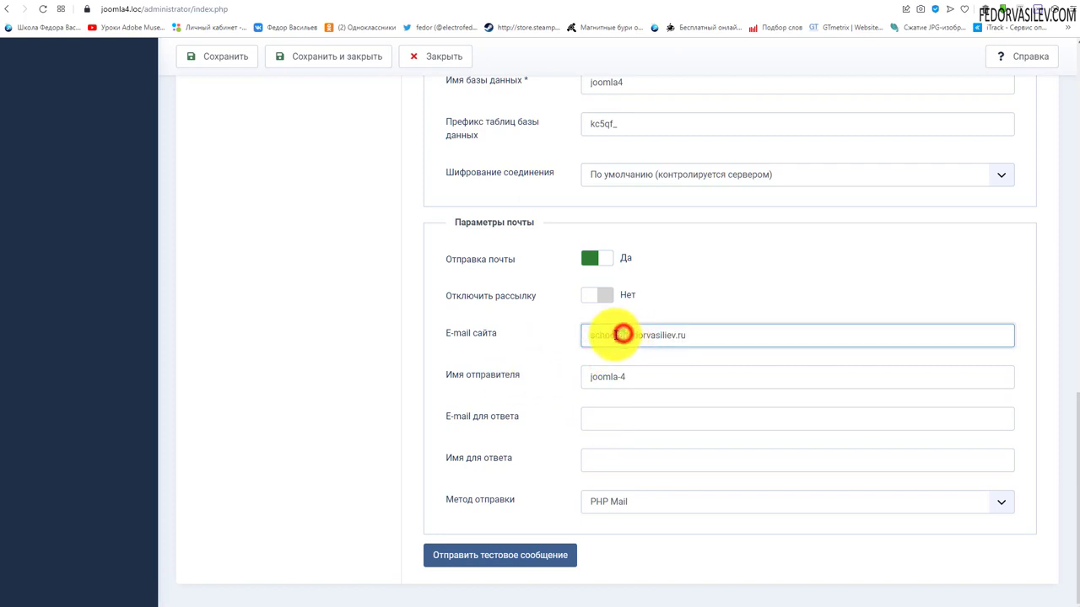
left_click_drag(718, 339, 625, 335)
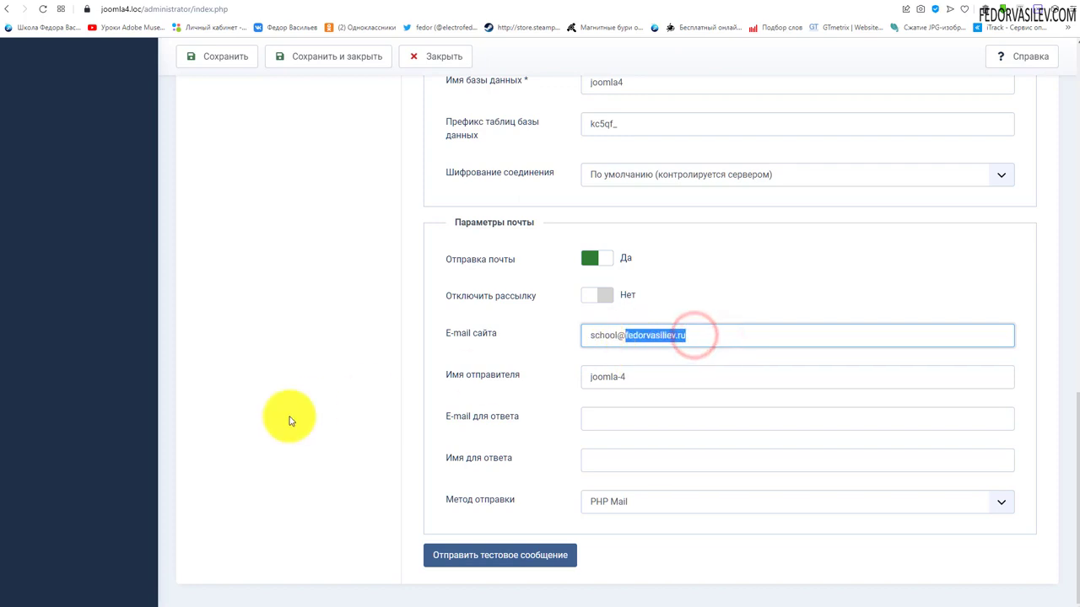
left_click(673, 289)
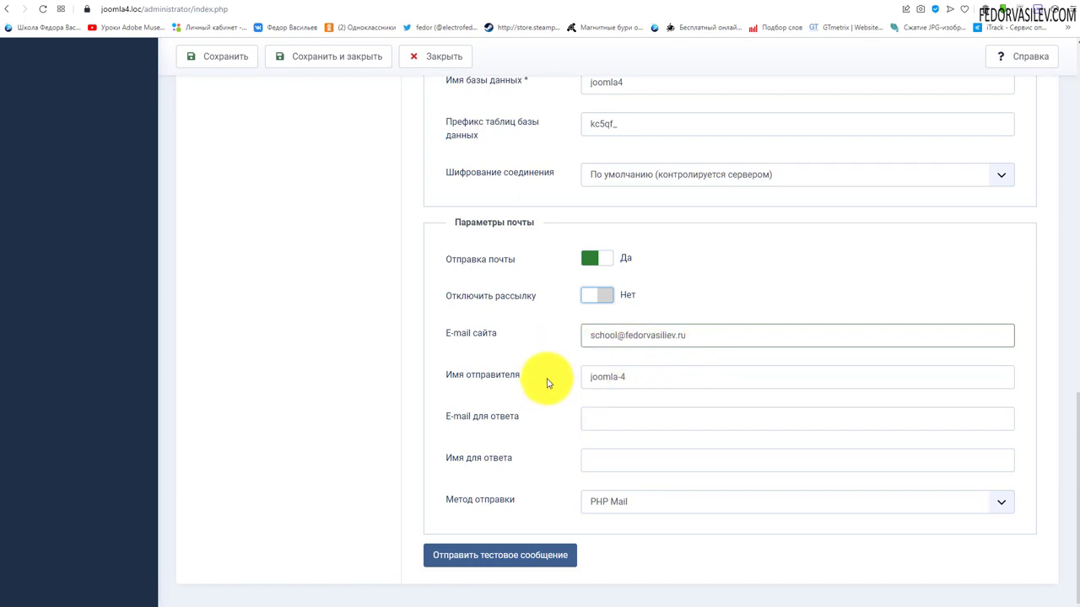
Set the mail sending method to SMTP, and review its host, port, security and authorization fields.
left_click(626, 506)
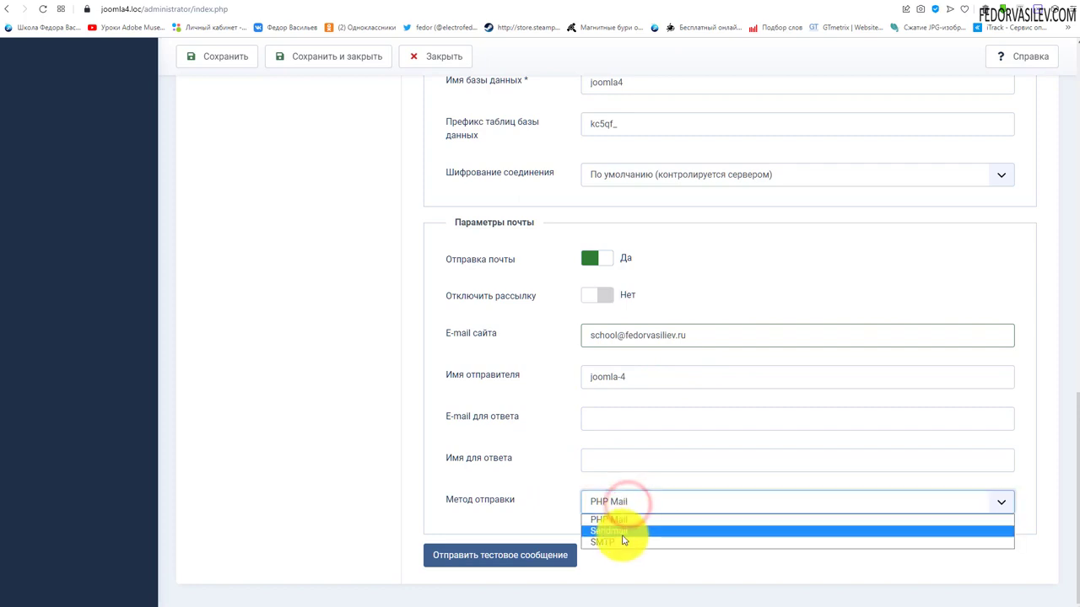
left_click(604, 544)
scroll(509, 414, "down", 2)
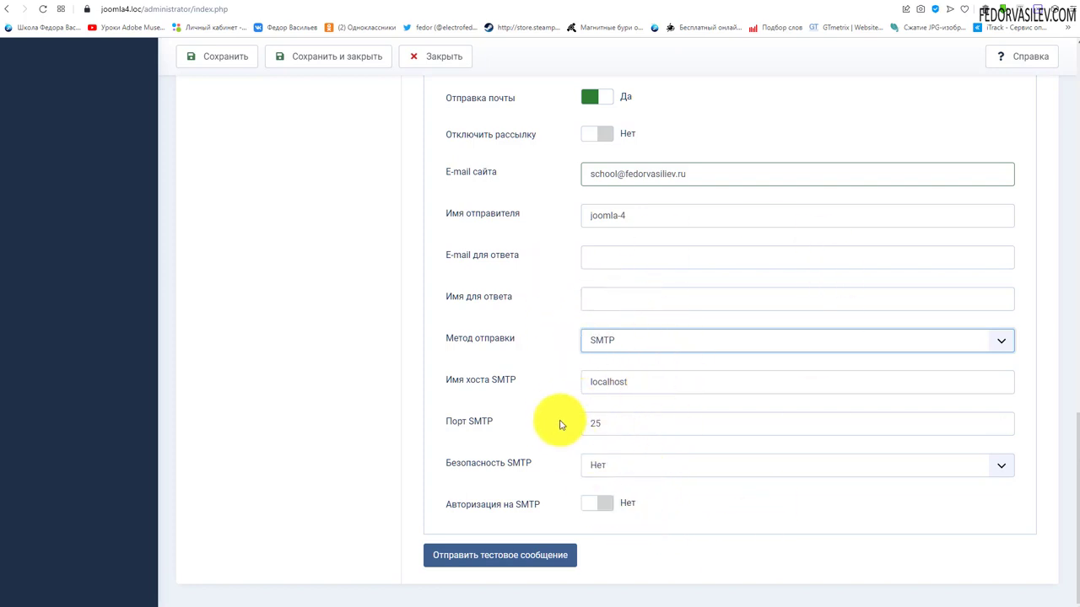
Highlight the site e-mail address to compare it with the SMTP fields, and return to those fields.
scroll(633, 465, "up", 2)
left_click_drag(714, 286, 594, 288)
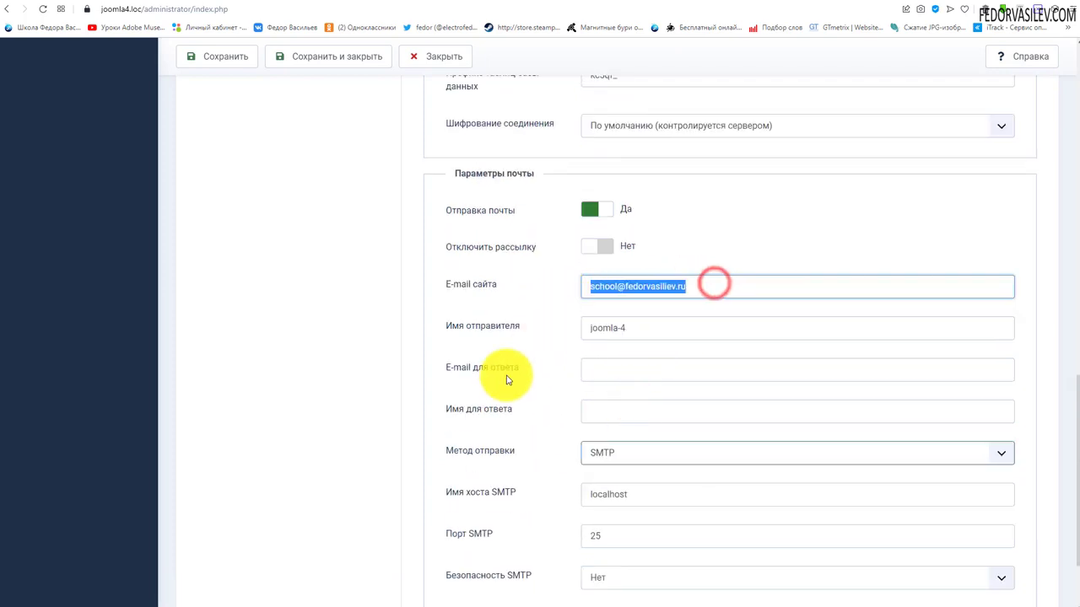
left_click(650, 289)
left_click_drag(713, 283, 557, 286)
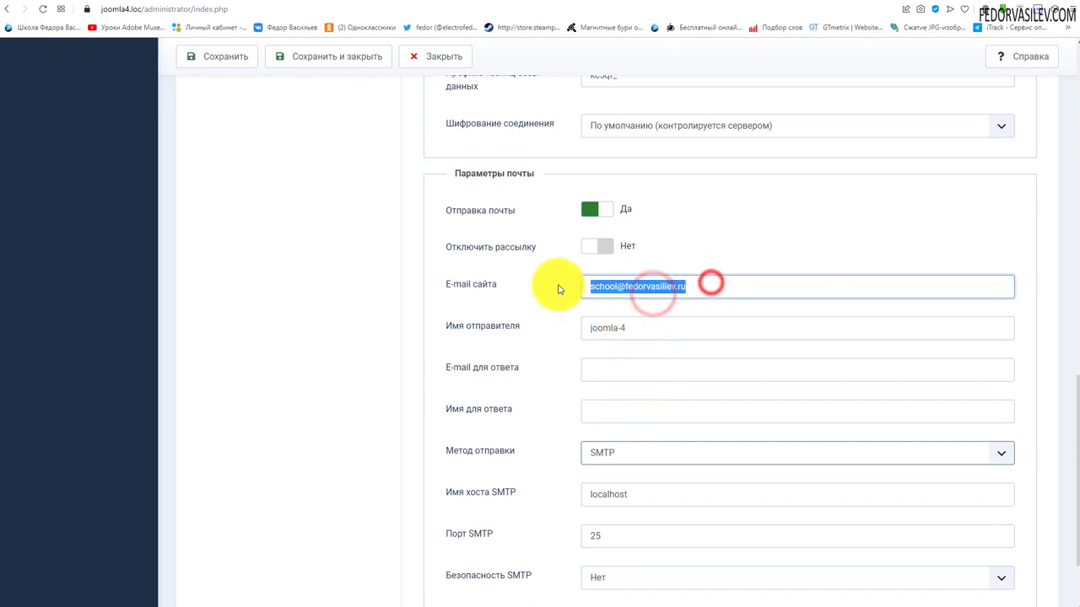
scroll(576, 426, "down", 2)
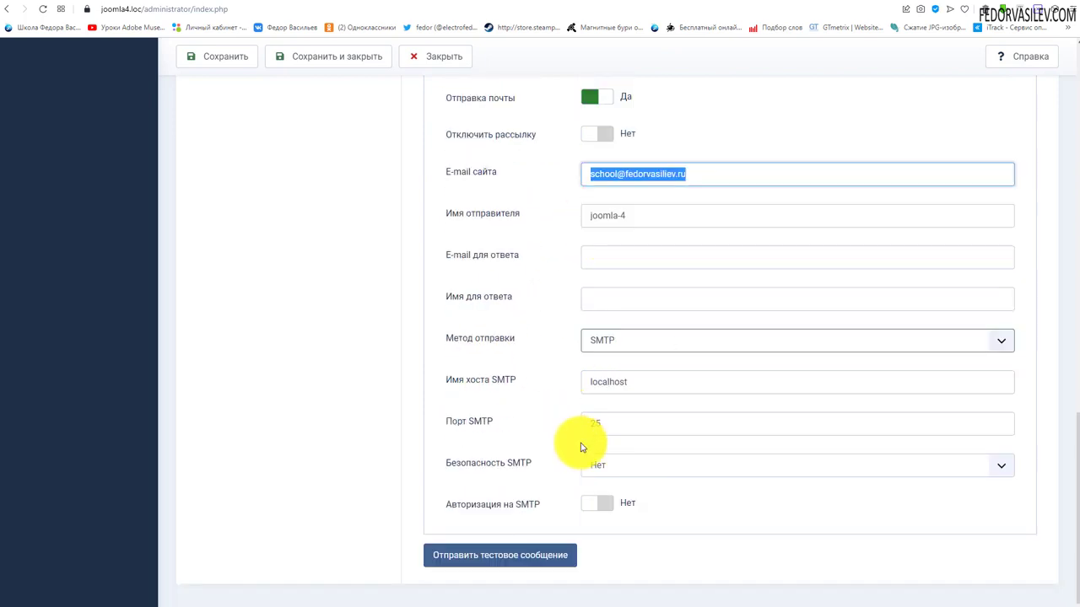
Set the mail sending method to Sendmail to reveal its path field, and switch the method back to PHP Mail.
left_click(622, 342)
left_click(609, 371)
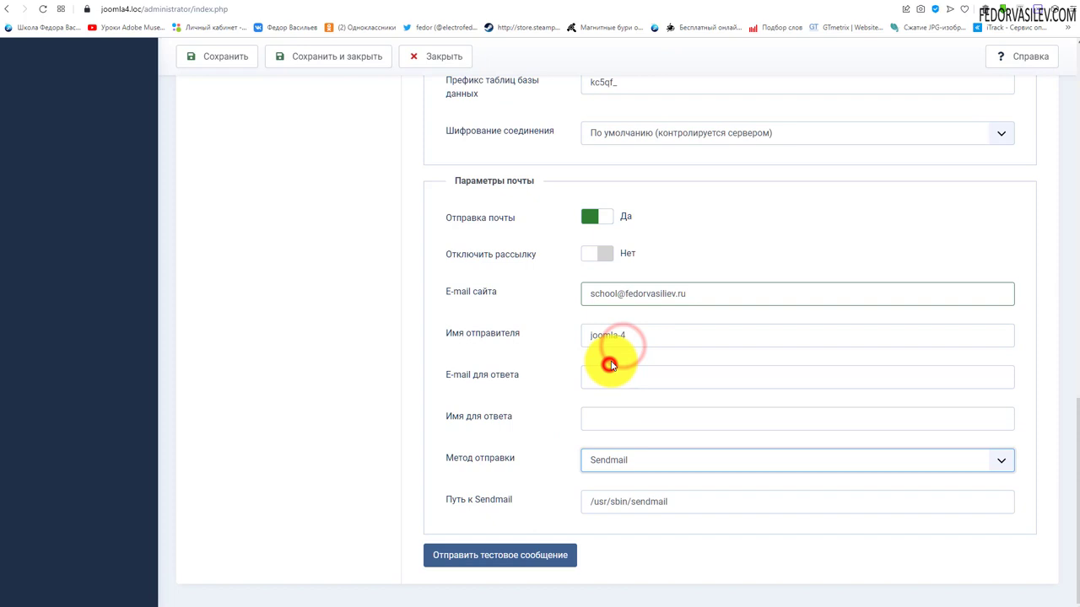
left_click(628, 459)
left_click(618, 478)
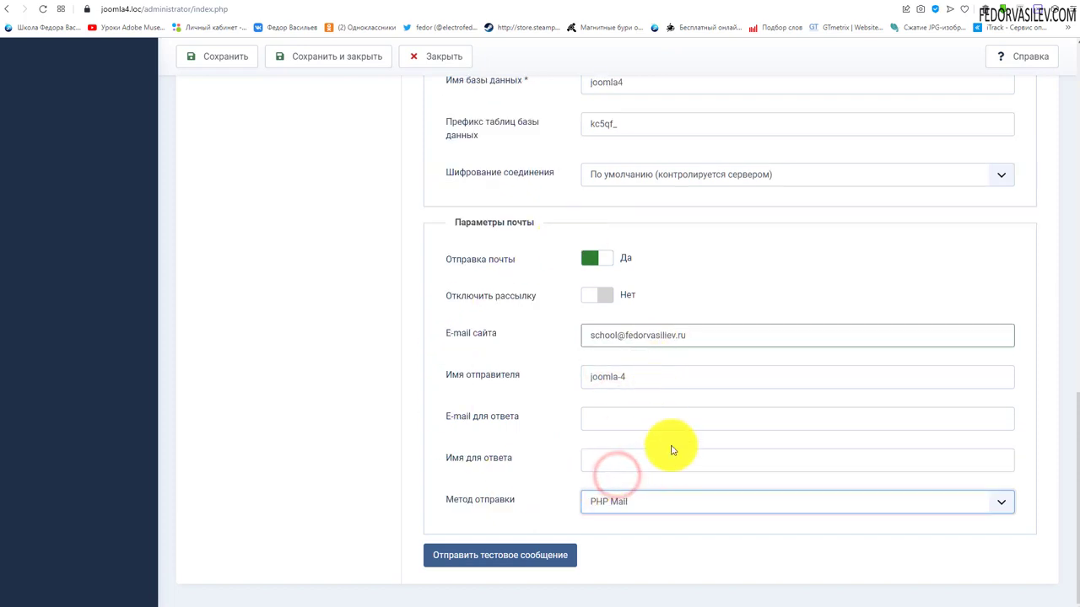
scroll(591, 397, "up", 2)
scroll(590, 371, "down", 2)
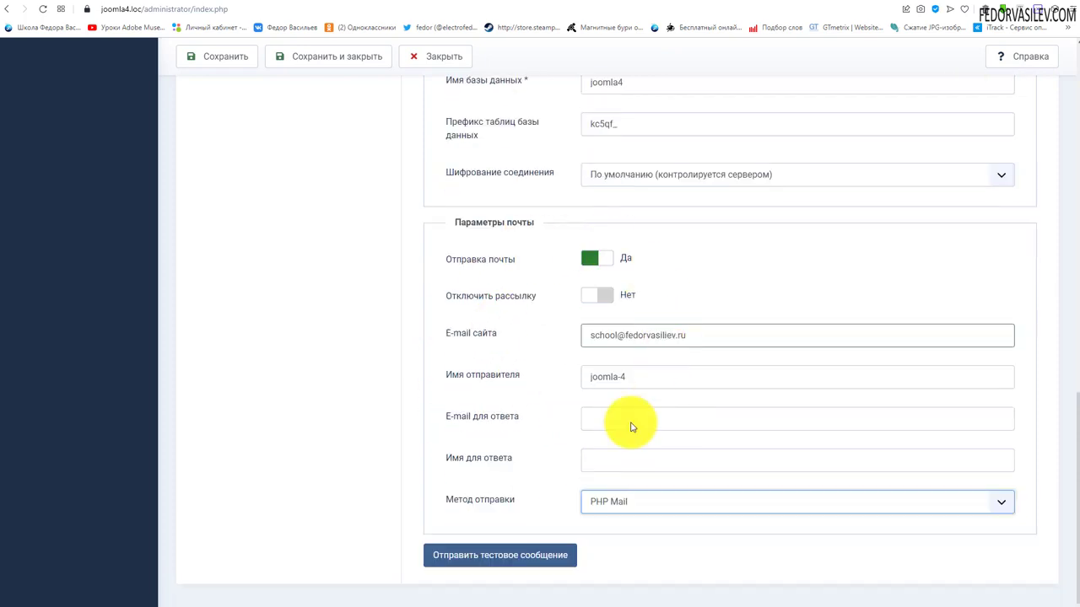
scroll(658, 405, "up", 10)
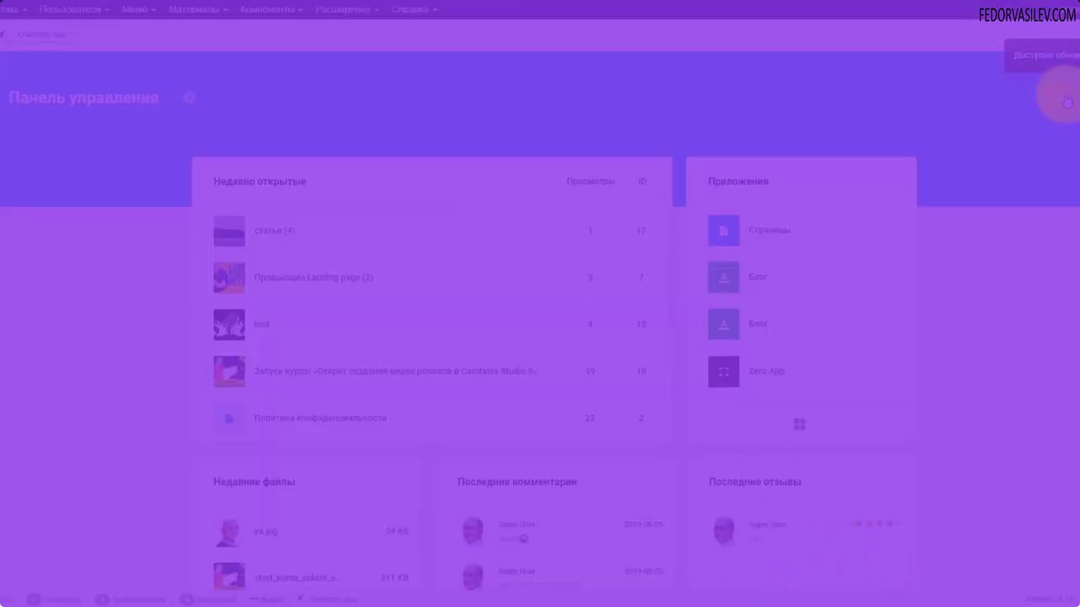
left_click(1056, 99)
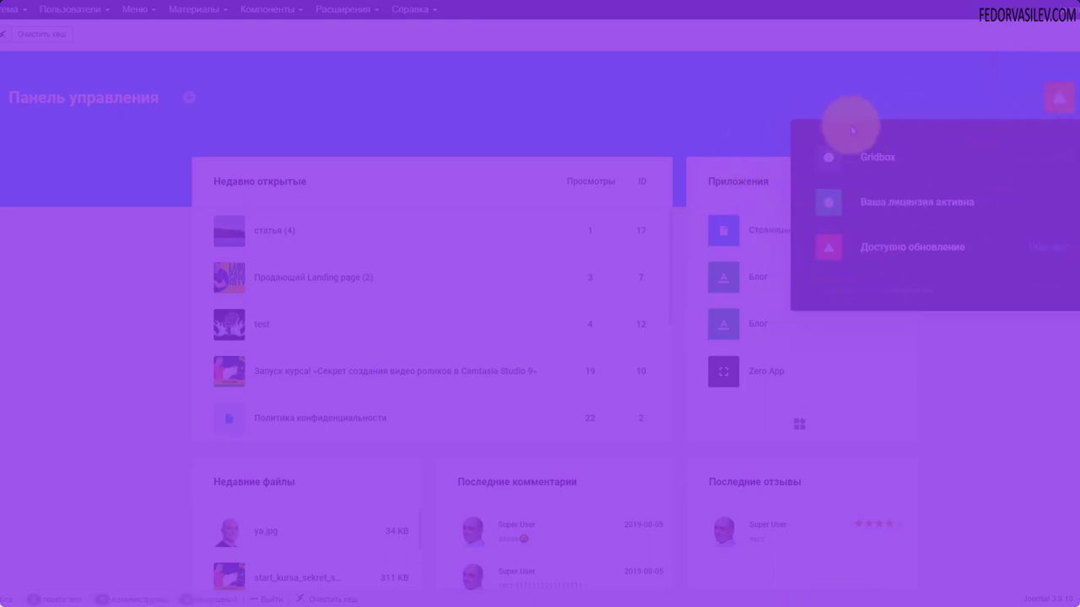
left_click(889, 218)
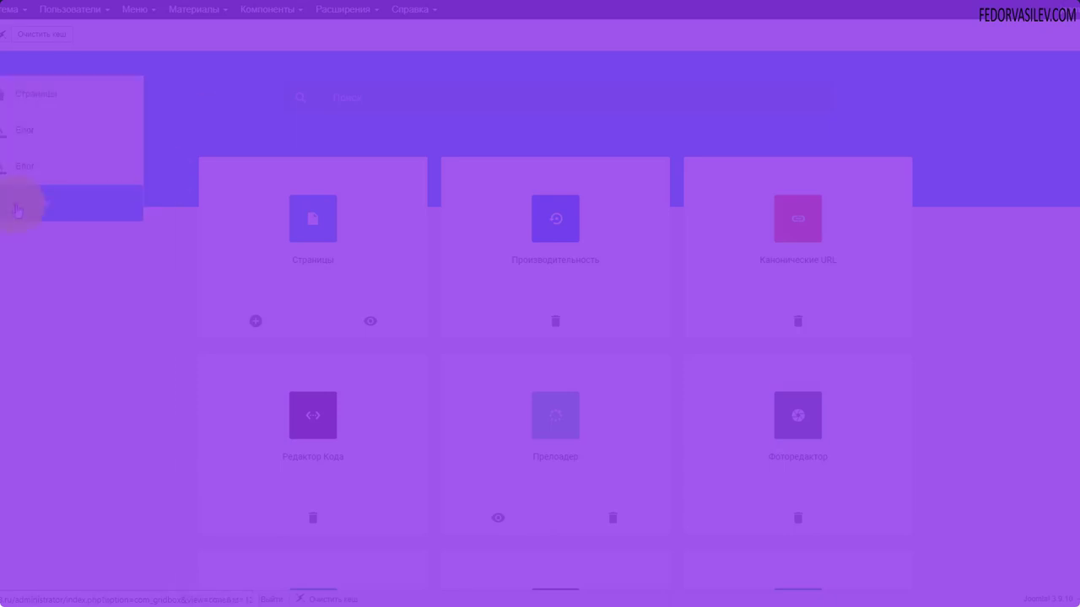